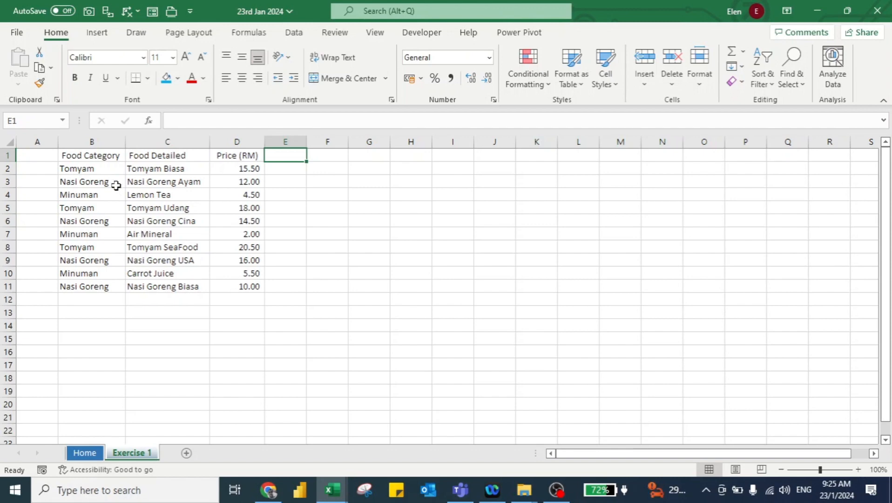
Step: Enter =UNIQUE(B2:B11) in F2 to list the distinct food categories, and widen column F to fit them
left_click(102, 169)
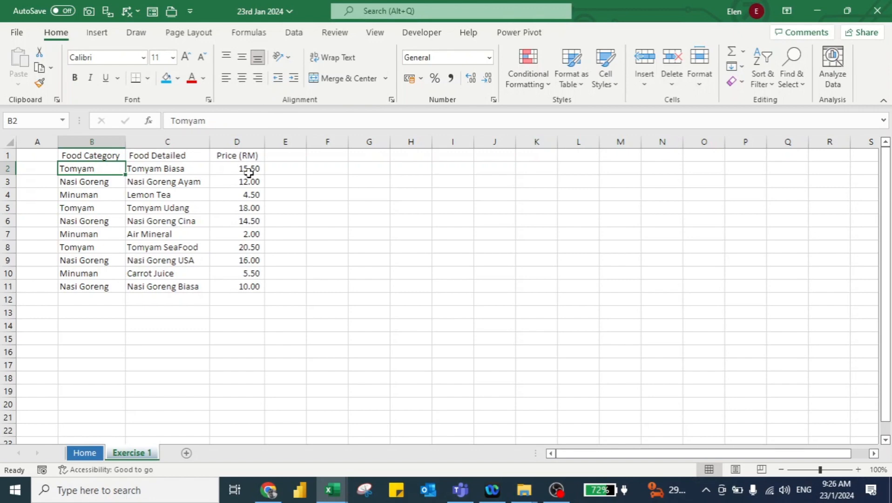
left_click(322, 170)
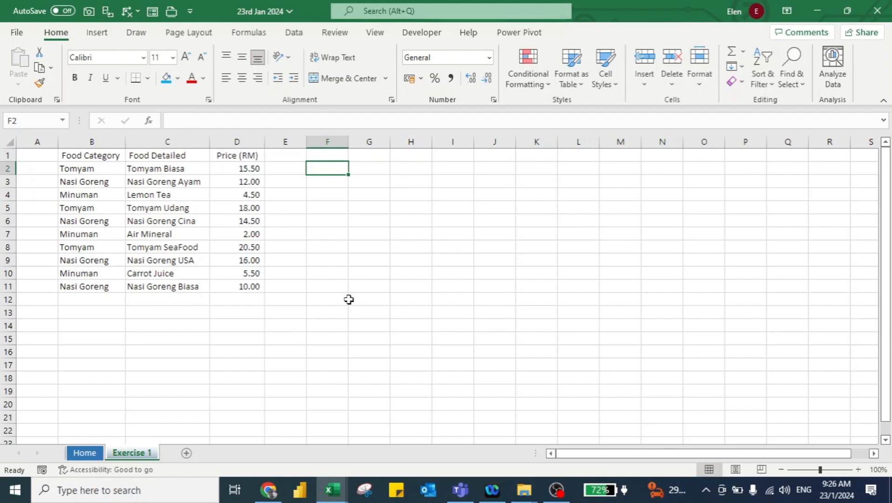
type("=uni")
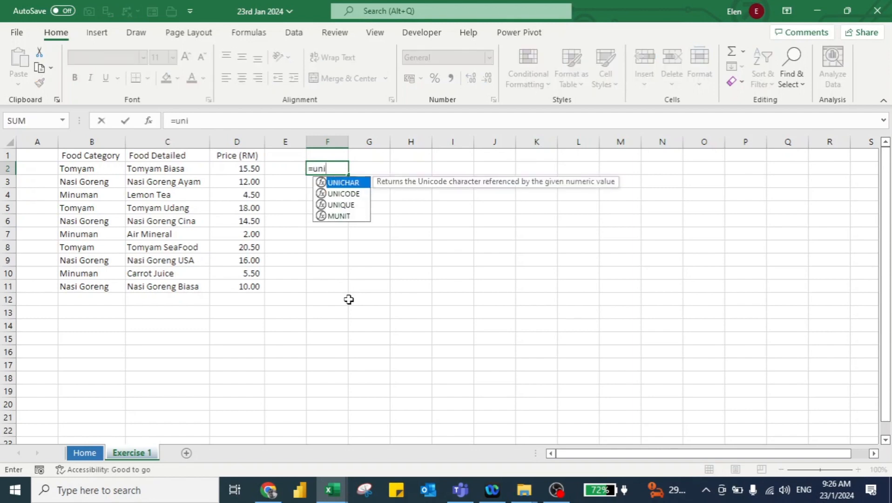
key("Down")
key("Down")
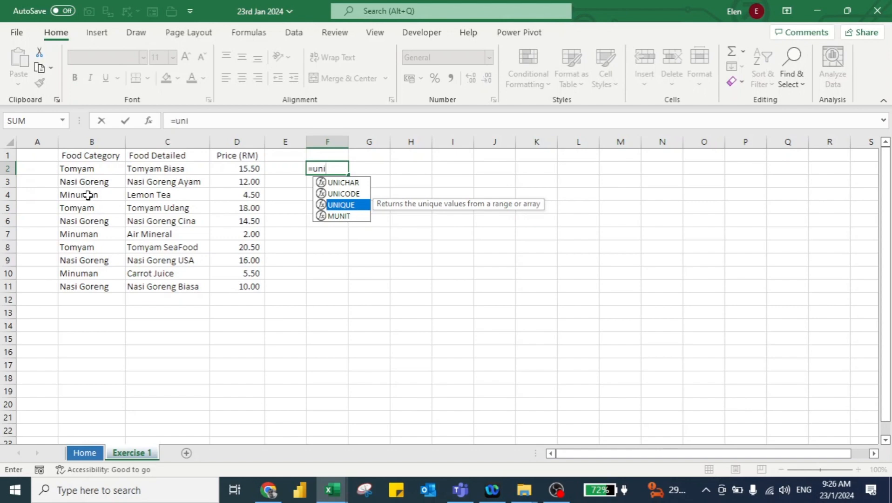
key("Tab")
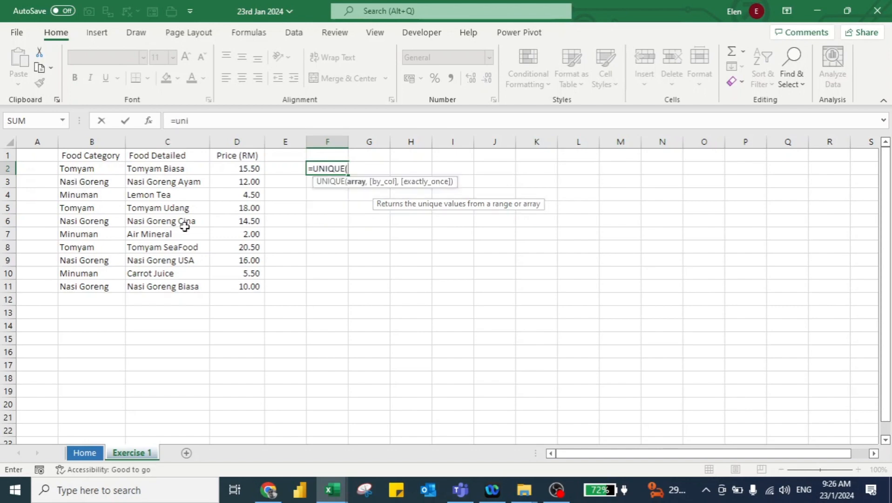
left_click_drag(86, 166, 100, 286)
type(")")
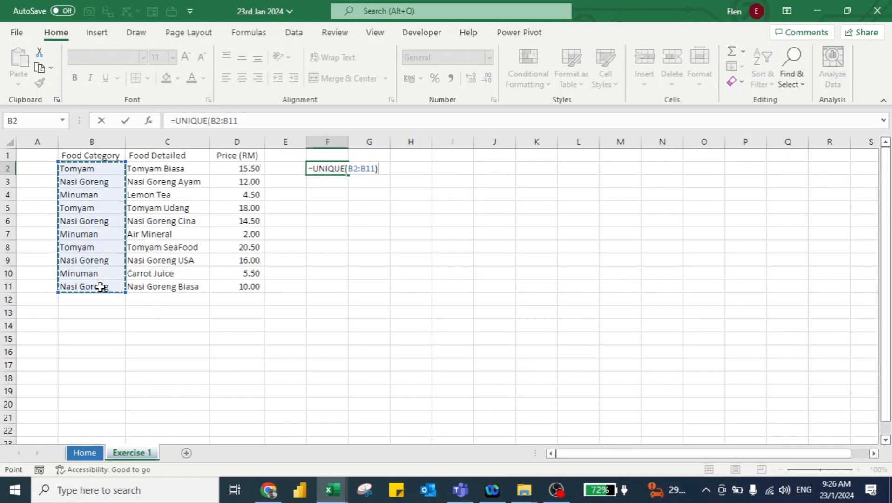
key("Return")
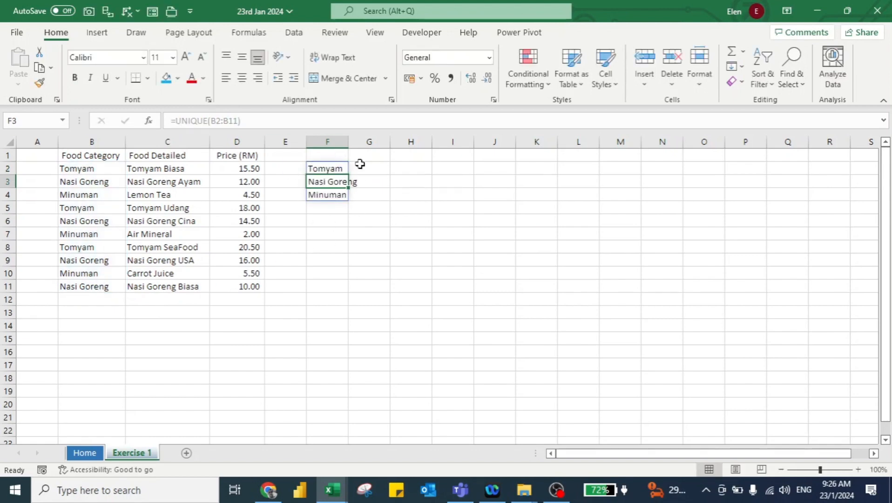
left_click_drag(348, 142, 361, 143)
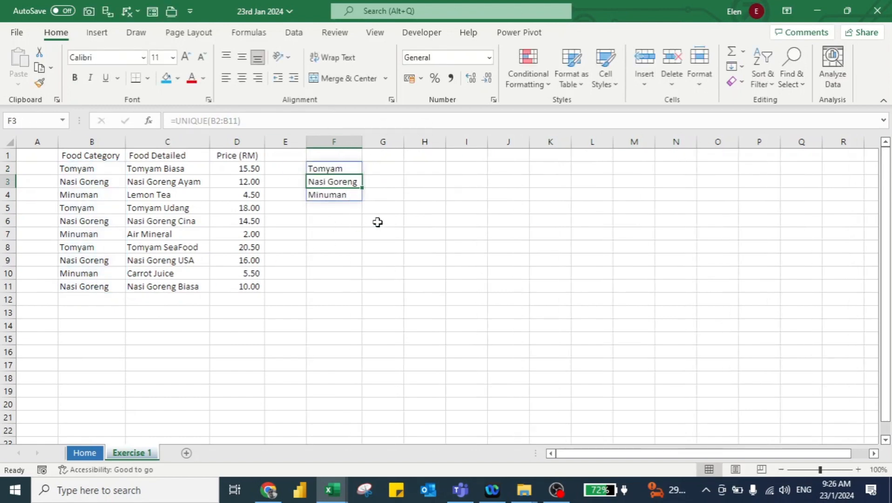
Step: Add a List data validation to H1 on the Exercise 1 sheet, with =$F$2:$F$4 as its source
key("Up")
key("Up")
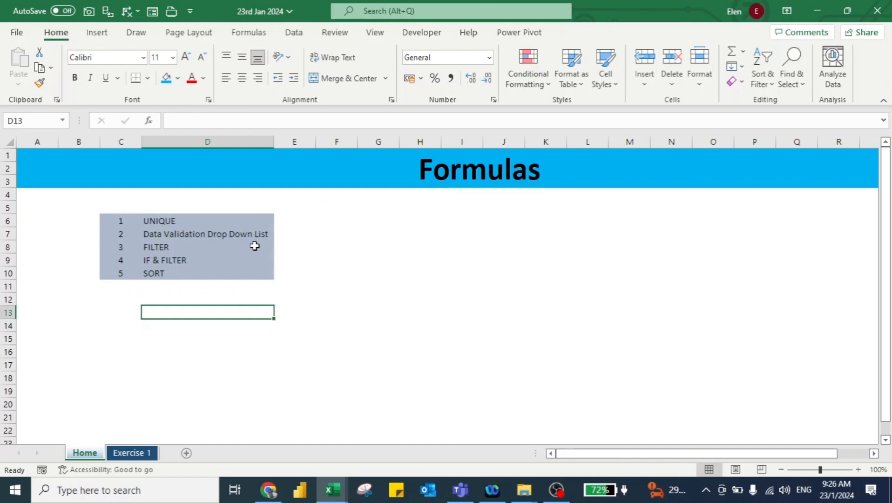
key("ctrl+Page_Down")
left_click(415, 157)
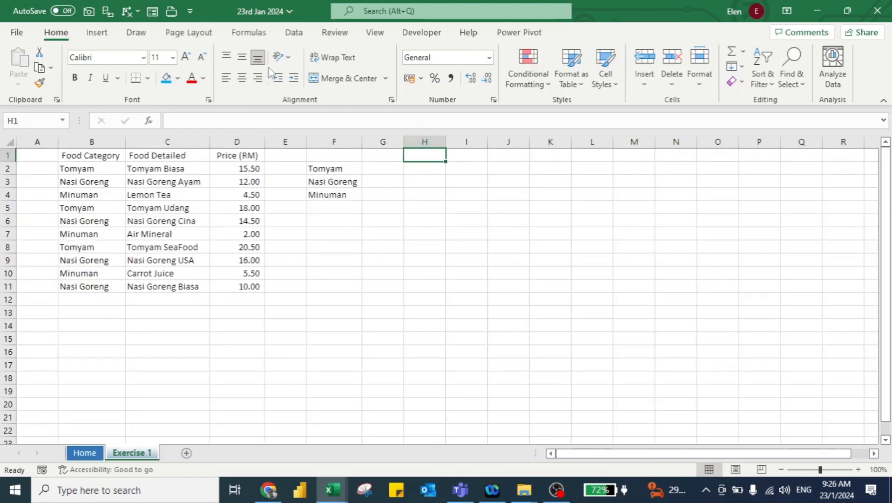
left_click(292, 35)
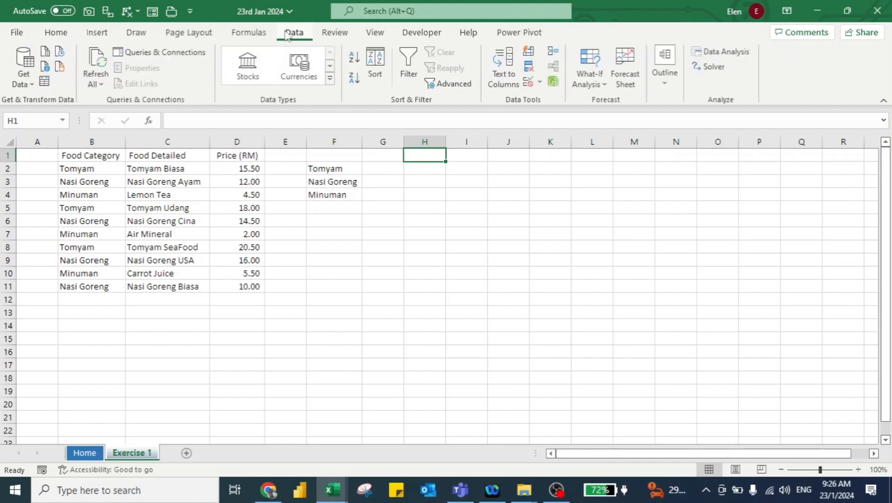
left_click(530, 84)
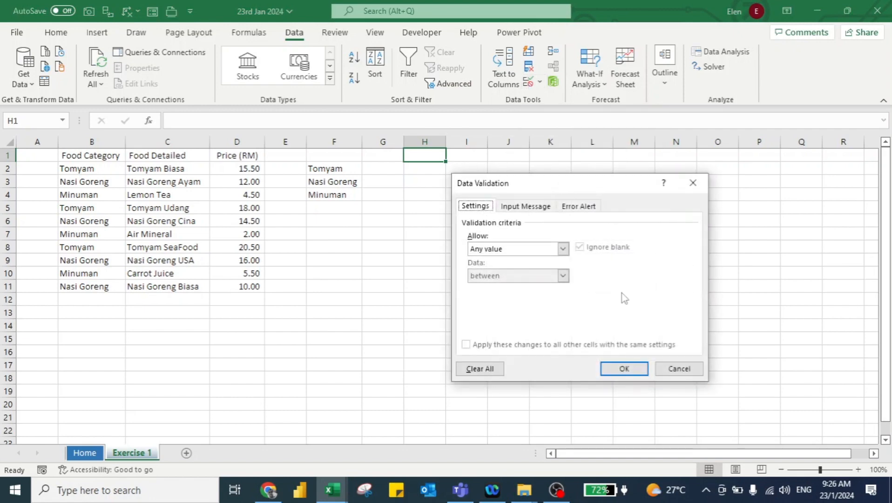
left_click(563, 249)
left_click(515, 291)
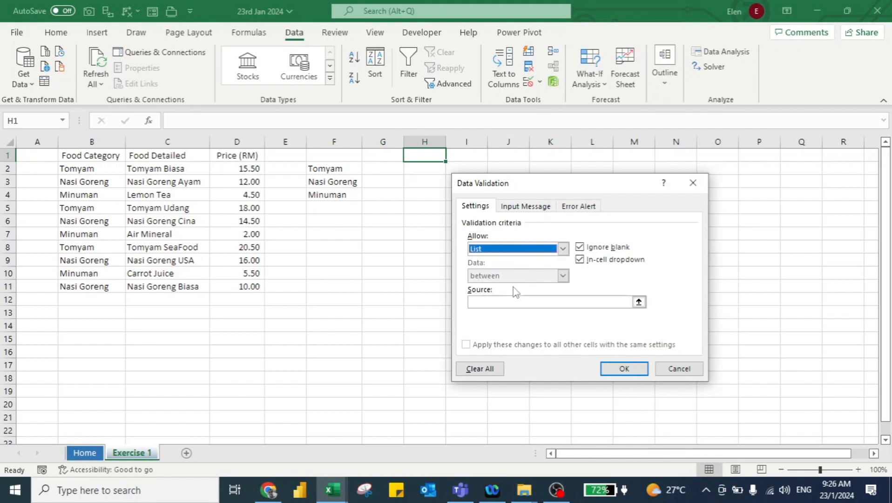
left_click(492, 306)
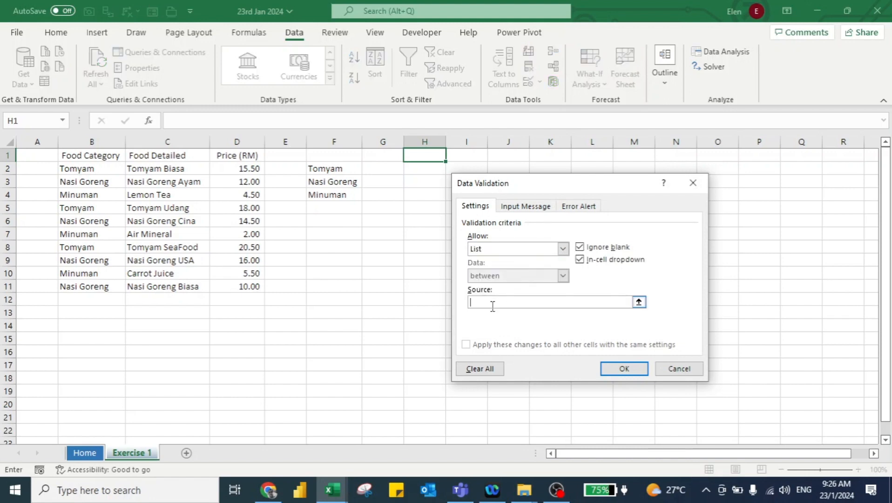
left_click(325, 169)
left_click_drag(325, 170, 325, 195)
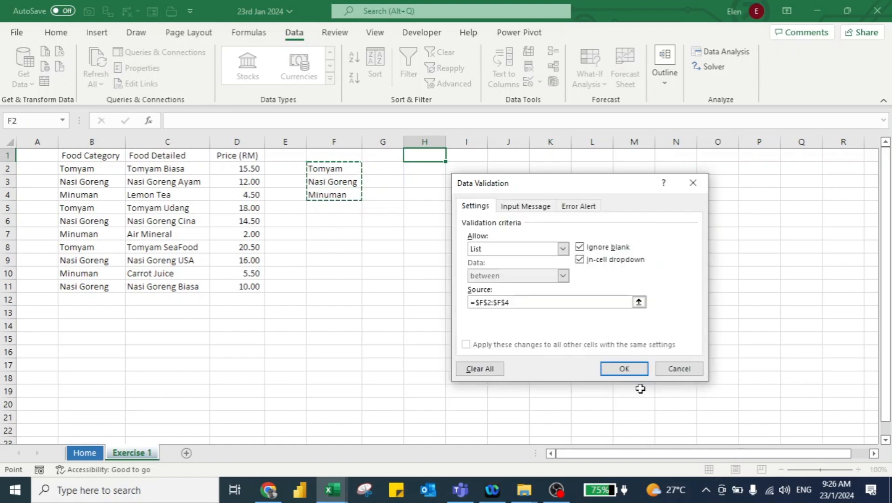
left_click(629, 370)
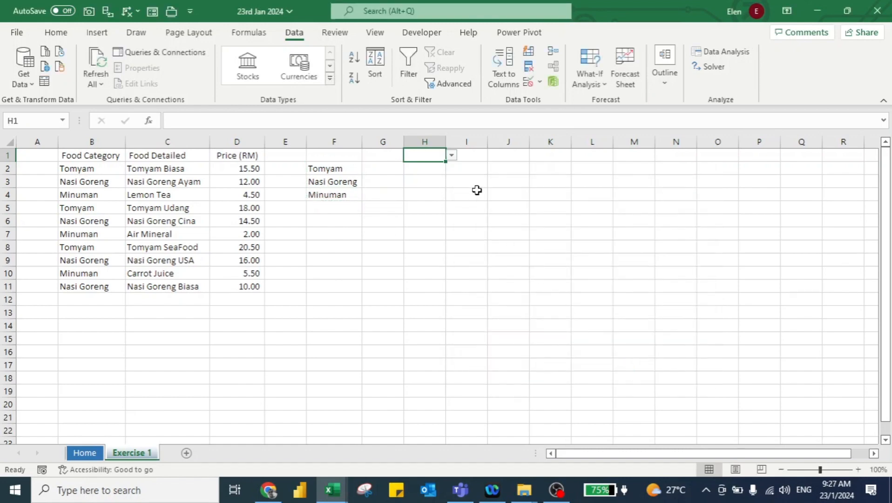
Step: Try the drop-down list in H1 by choosing Nasi Goreng, and finish with Minuman selected
left_click(452, 156)
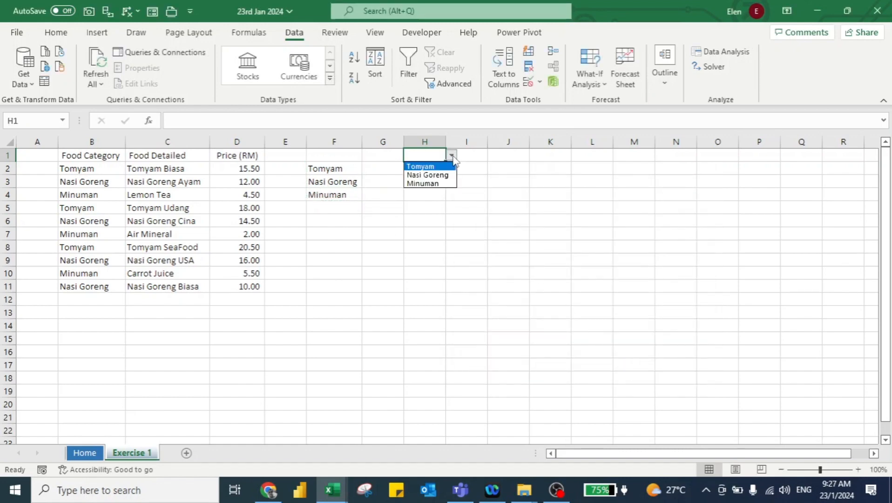
left_click(436, 179)
left_click(453, 157)
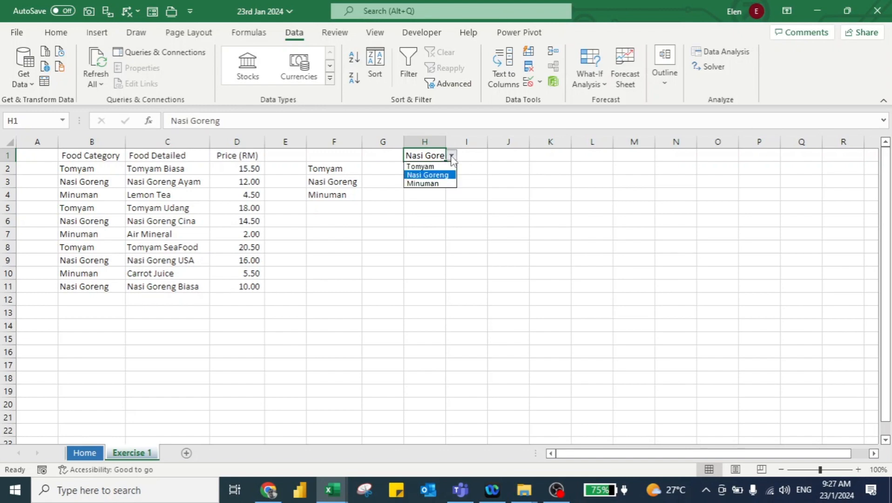
left_click(431, 183)
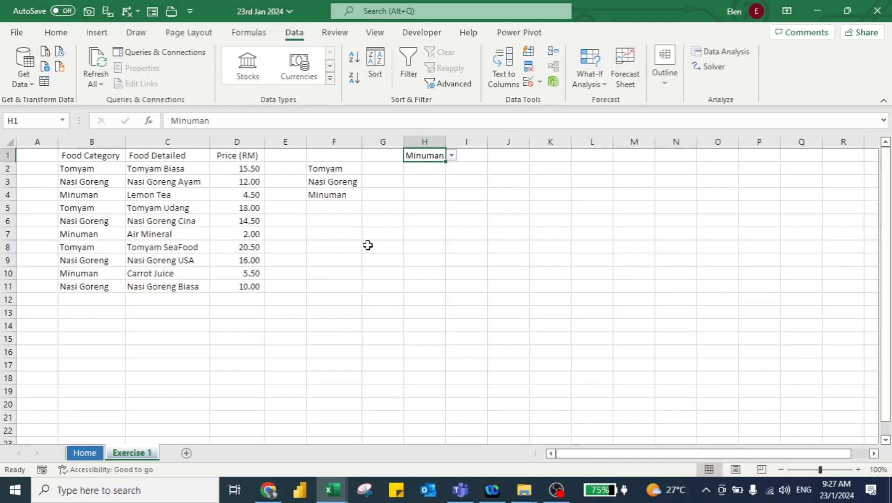
Step: Check the Data Validation Drop Down List and FILTER entries in the formula list on the Home sheet, and return to Exercise 1
key("ctrl+Page_Up")
left_click(173, 238)
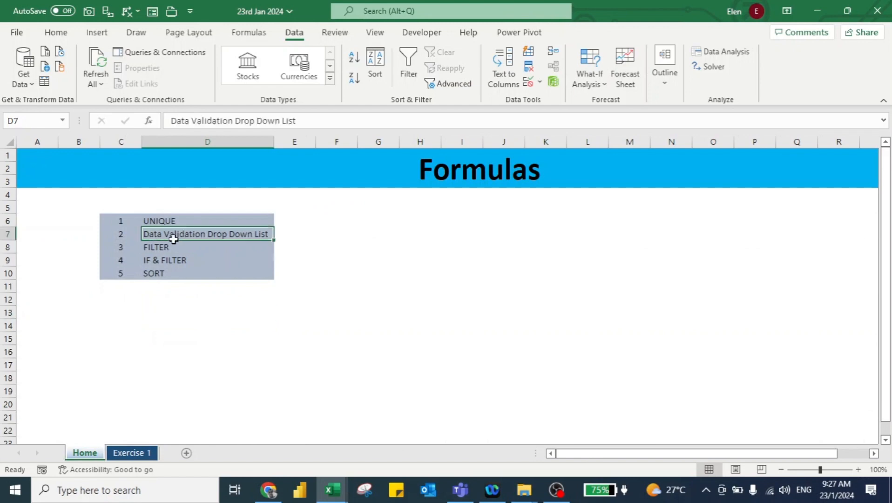
left_click(173, 247)
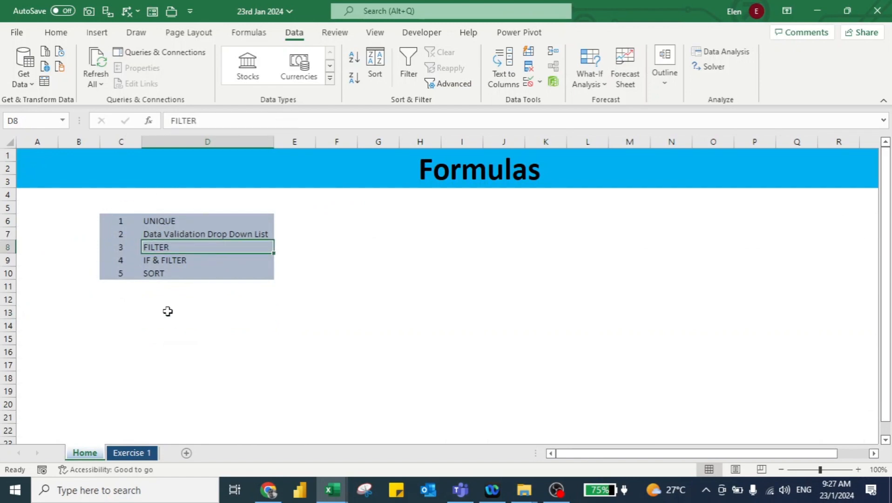
left_click(128, 454)
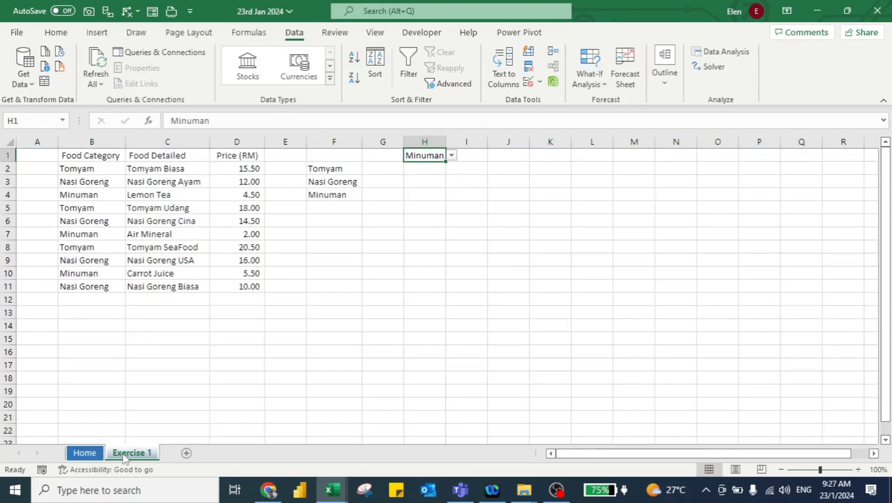
Step: Start a FILTER formula in H3 with the food details and prices in C2:D11 as its array
left_click(416, 182)
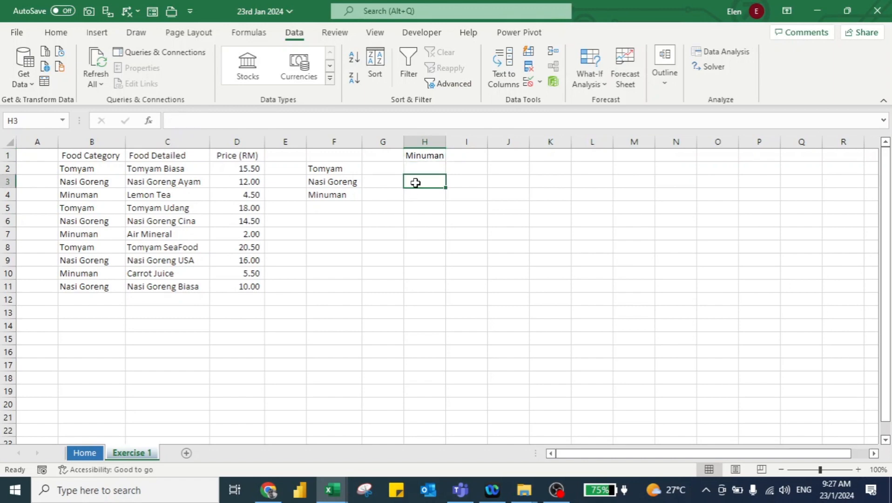
scroll(759, 79, "up", 5)
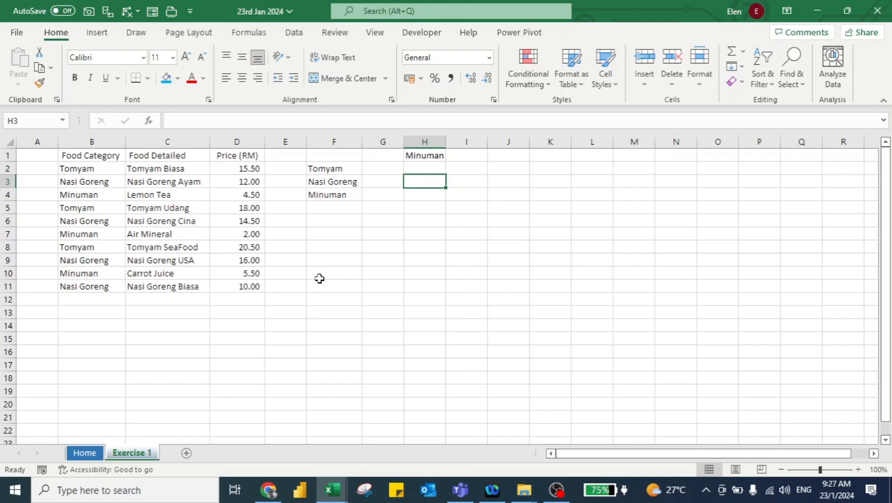
type("=fi")
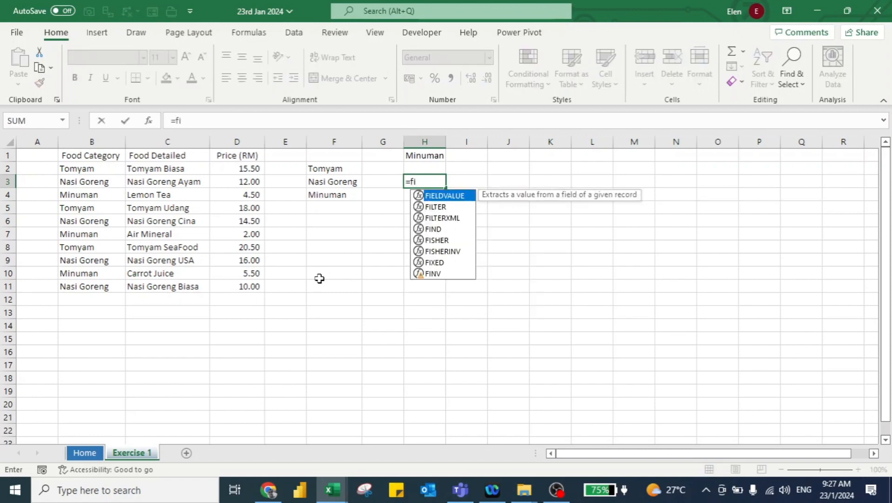
key("Down")
key("Tab")
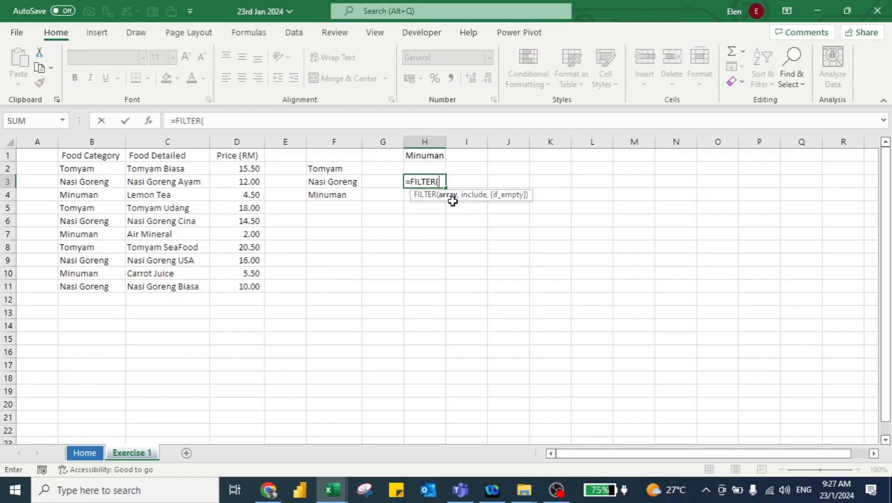
left_click(160, 172)
key("ctrl+shift+Down")
key("ctrl+shift+Right")
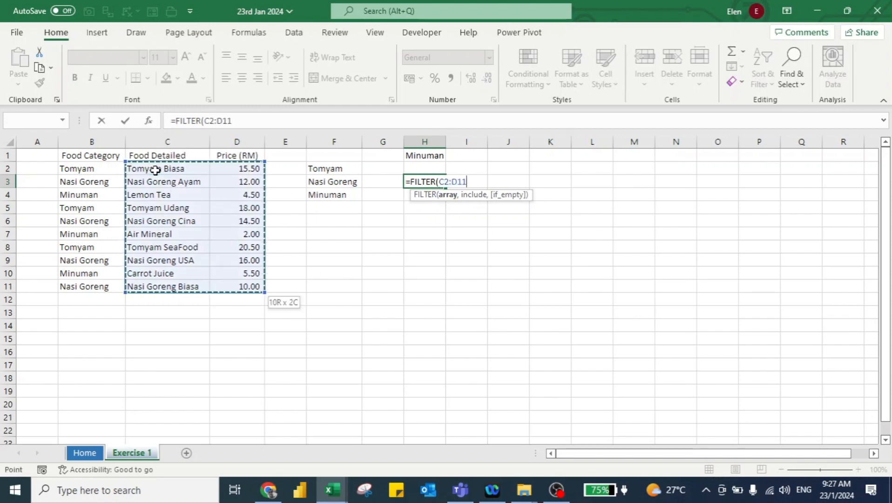
type(",")
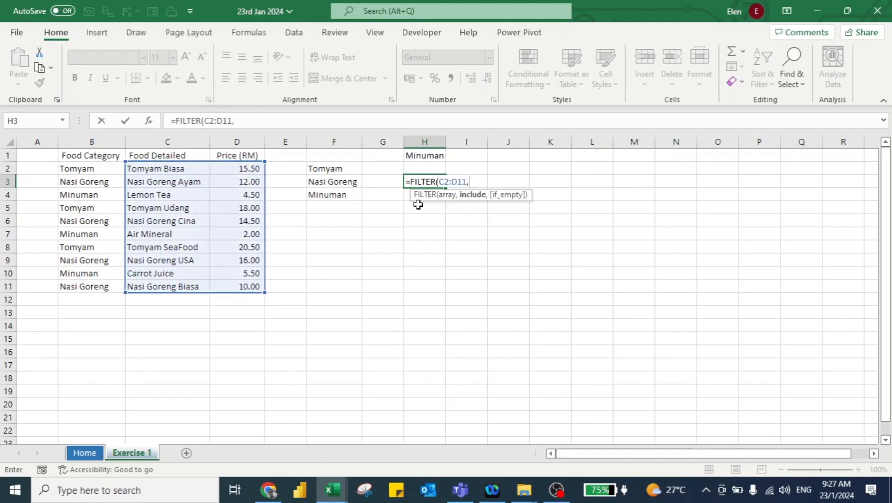
Step: Complete the FILTER formula in H3 with the condition B2:B11=H1, and auto-fit the width of column H
left_click(83, 166)
key("ctrl+shift+Down")
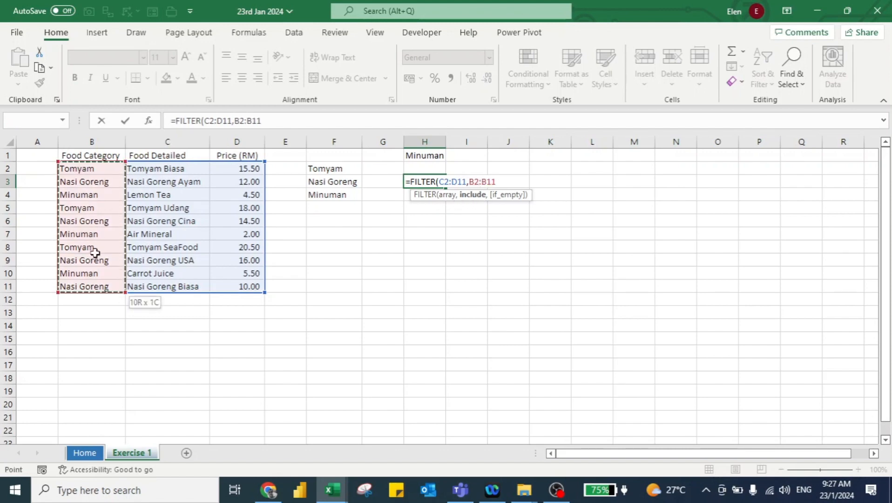
type("=")
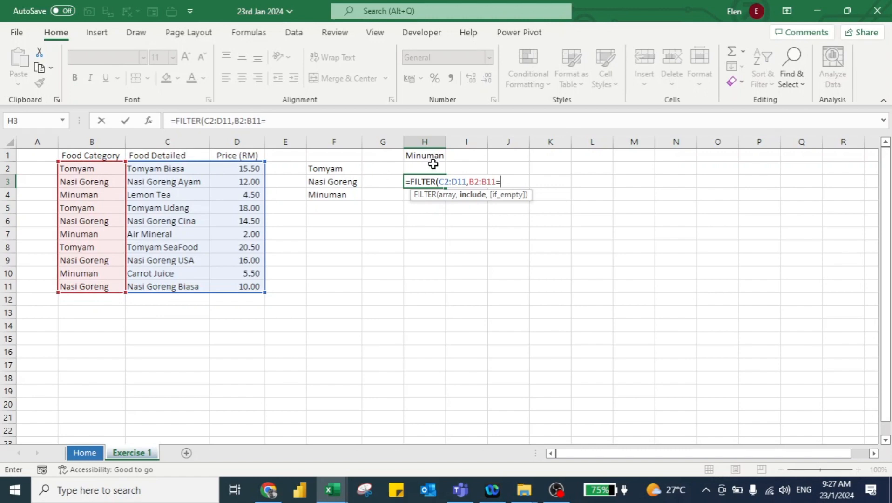
left_click(414, 155)
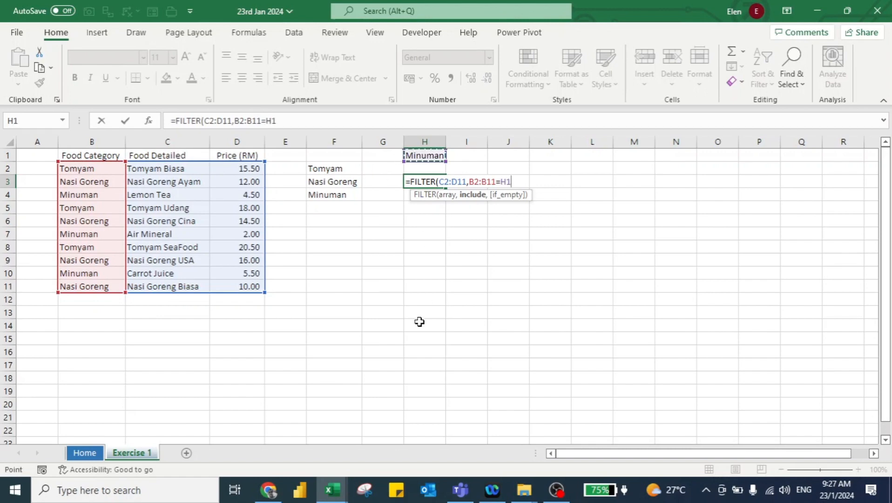
type(")")
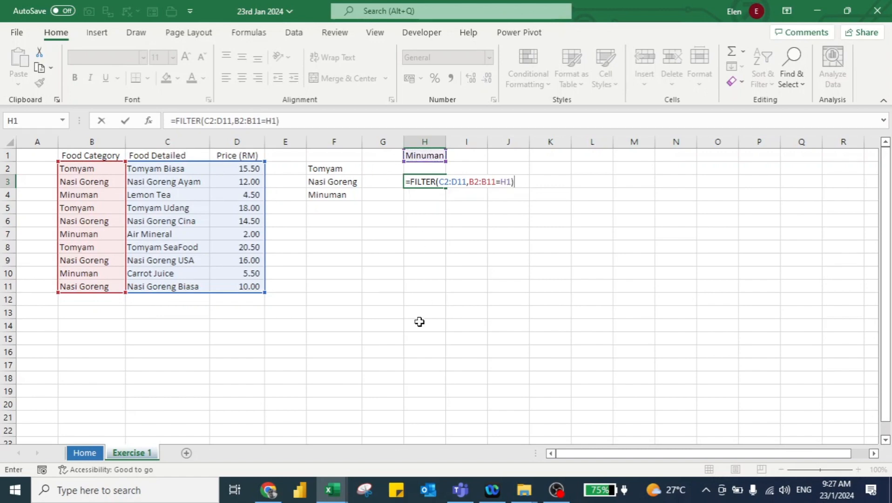
key("Return")
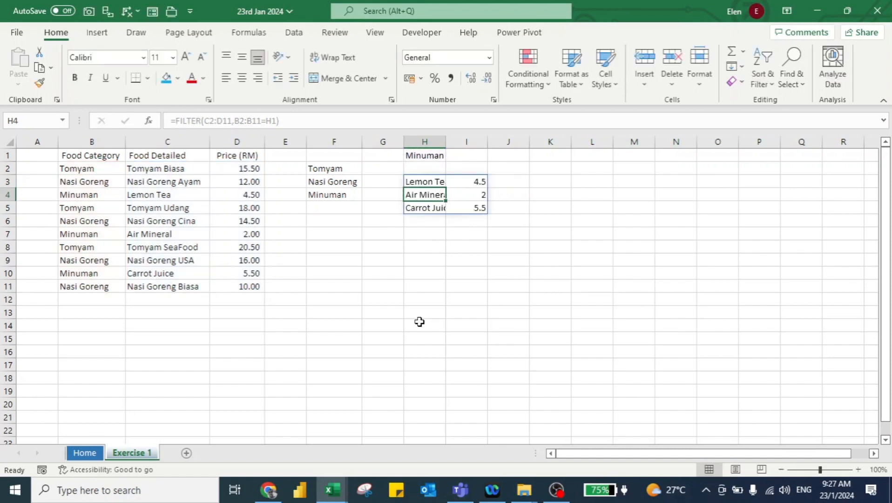
double_click(446, 142)
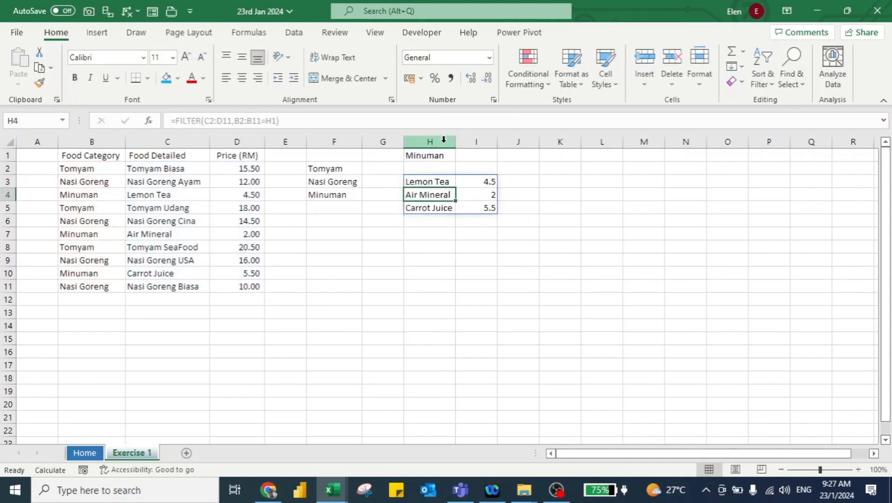
Step: Test the lookup by choosing Nasi Goreng, Tomyam and Minuman in H1, auto-fitting column H to the filtered food names
left_click(439, 160)
left_click(462, 155)
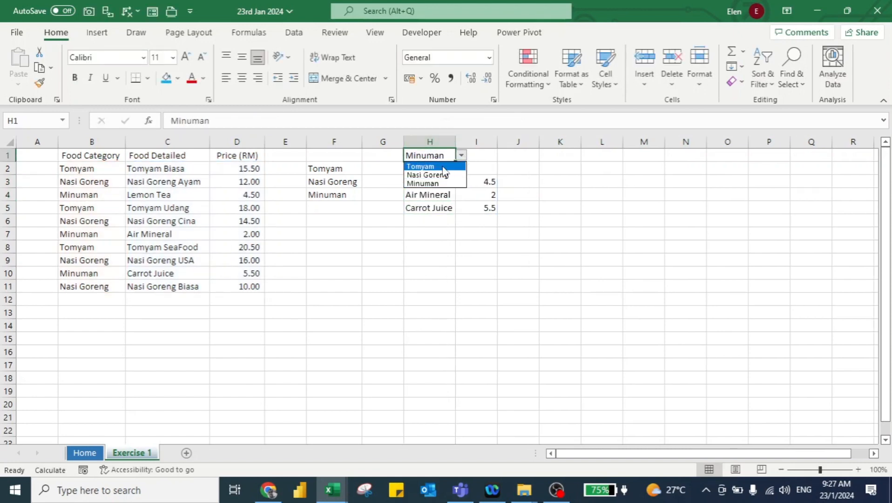
left_click(435, 175)
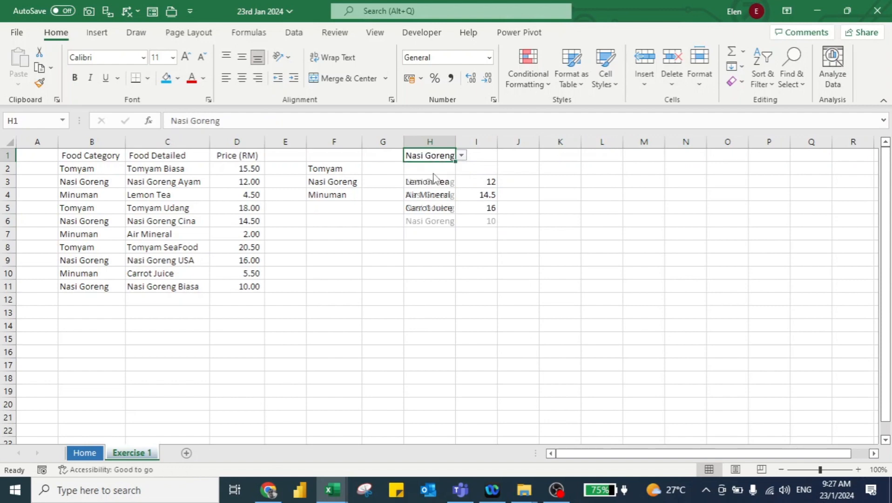
double_click(458, 134)
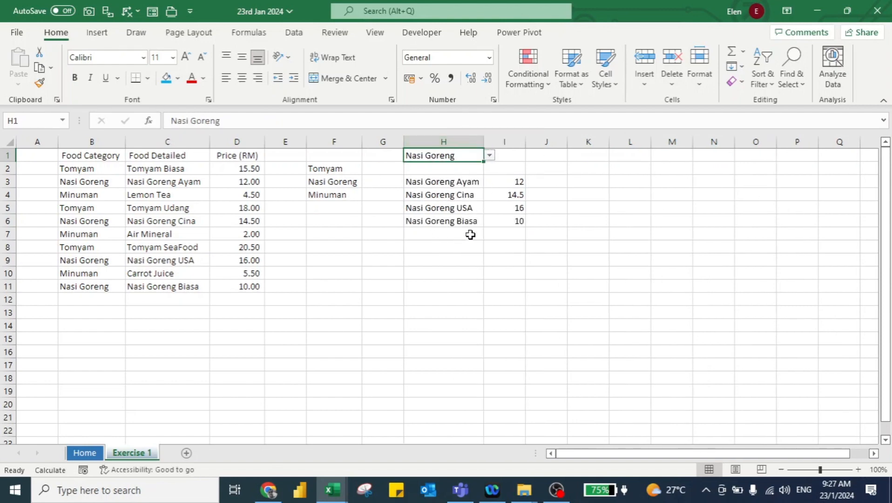
left_click(488, 156)
left_click(454, 164)
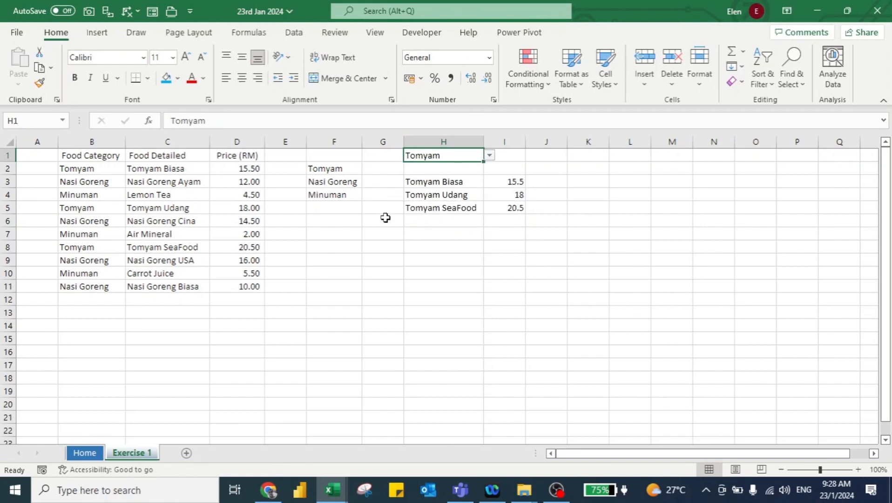
left_click(489, 156)
left_click(457, 183)
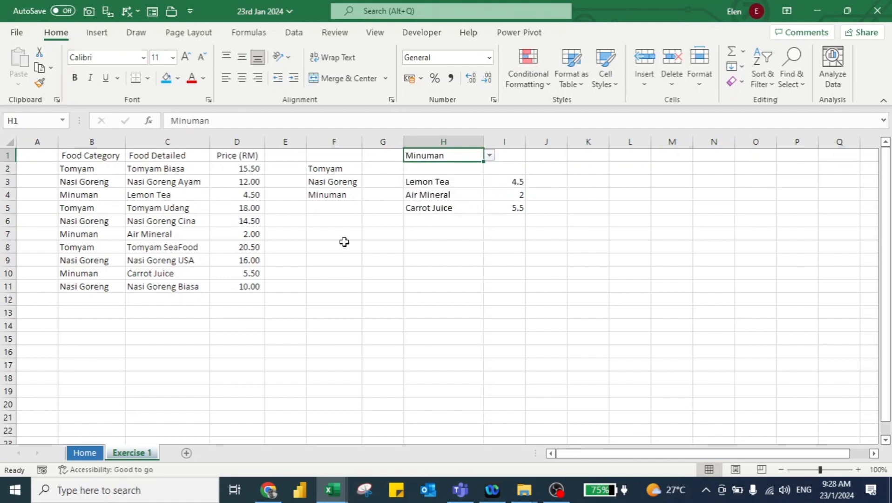
Step: Delete columns F to I, which hold the category list, the drop-down cell and the filtered results
left_click(344, 241)
key("shift+Right")
key("shift+Right")
key("shift+Right")
key("ctrl+space")
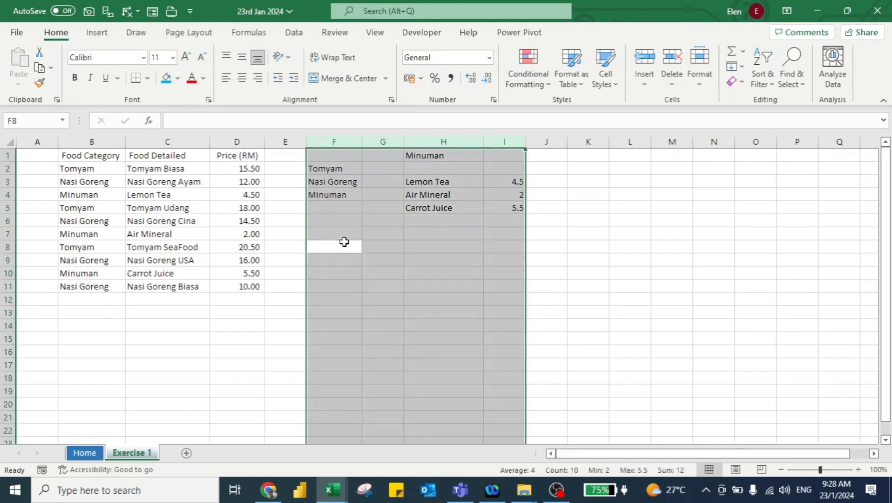
key("ctrl+minus")
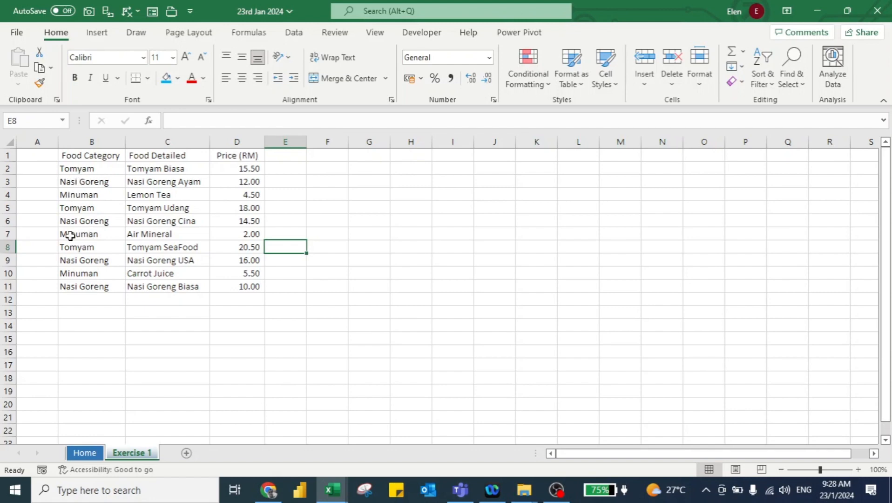
Step: Enter =UNIQUE(B2:B11) in F3 to list the food categories, and widen column F to fit them
left_click(321, 181)
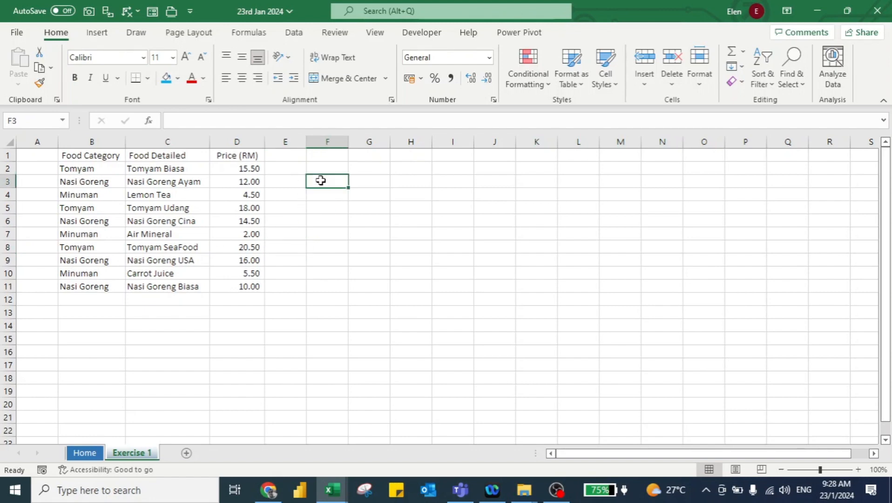
type("=uni")
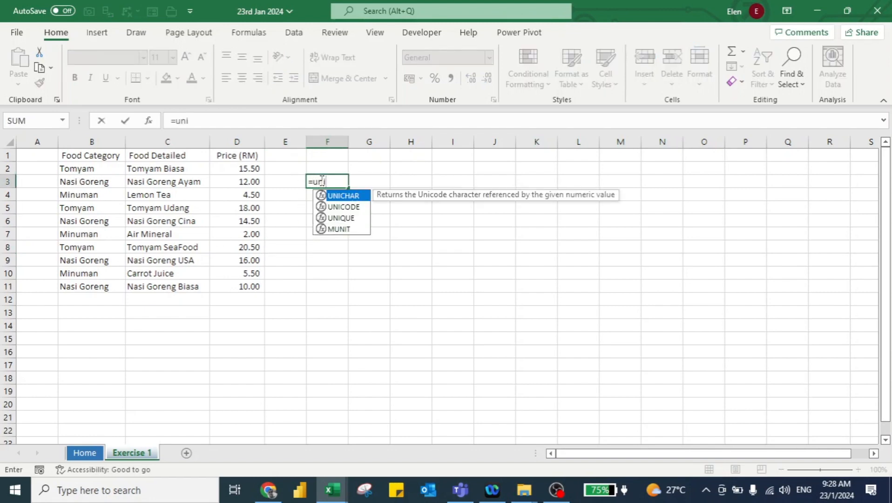
key("Down")
key("Down")
key("Tab")
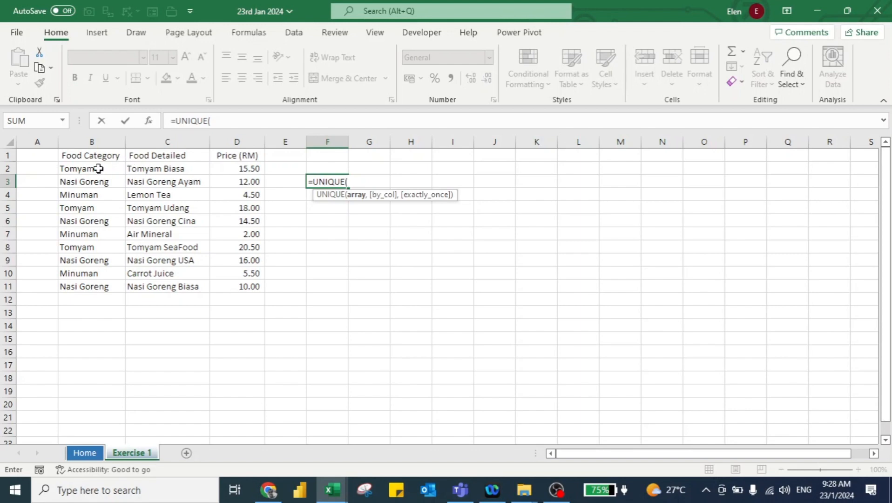
left_click_drag(96, 169, 103, 291)
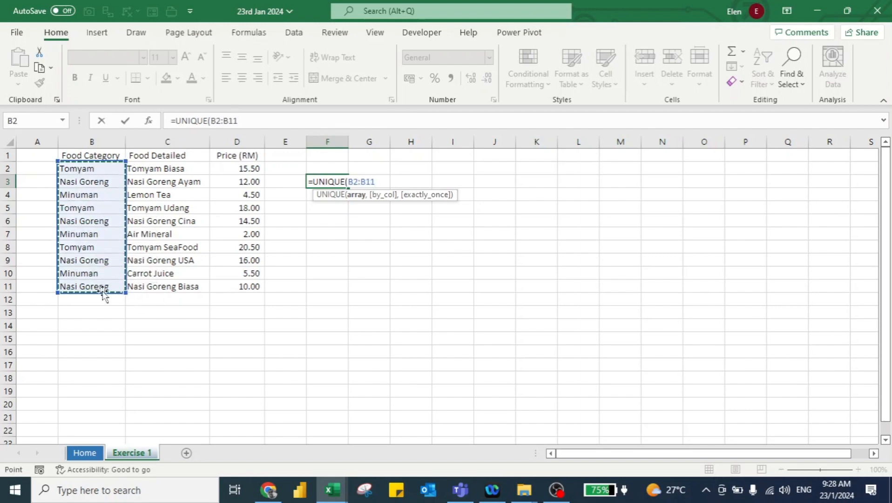
type(")")
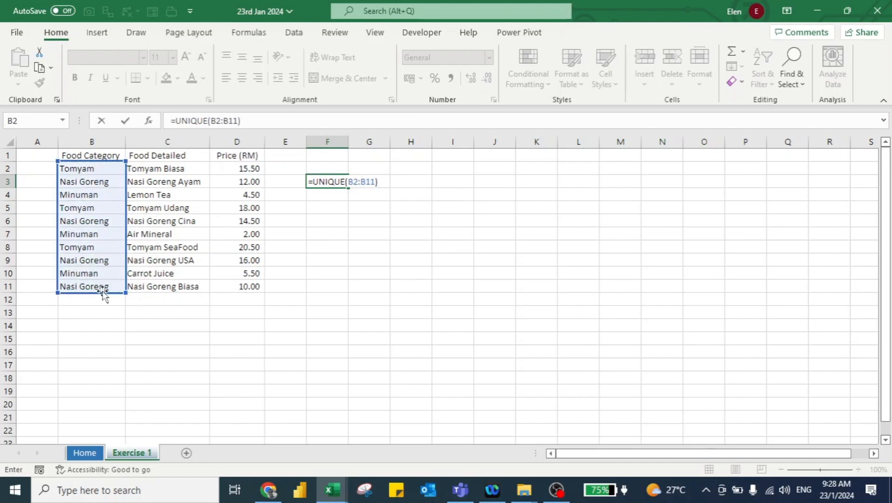
key("Return")
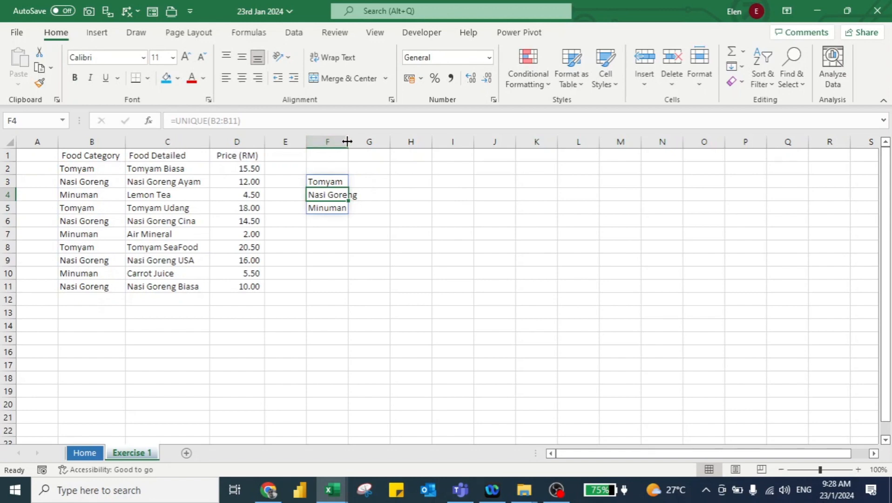
left_click_drag(348, 141, 358, 142)
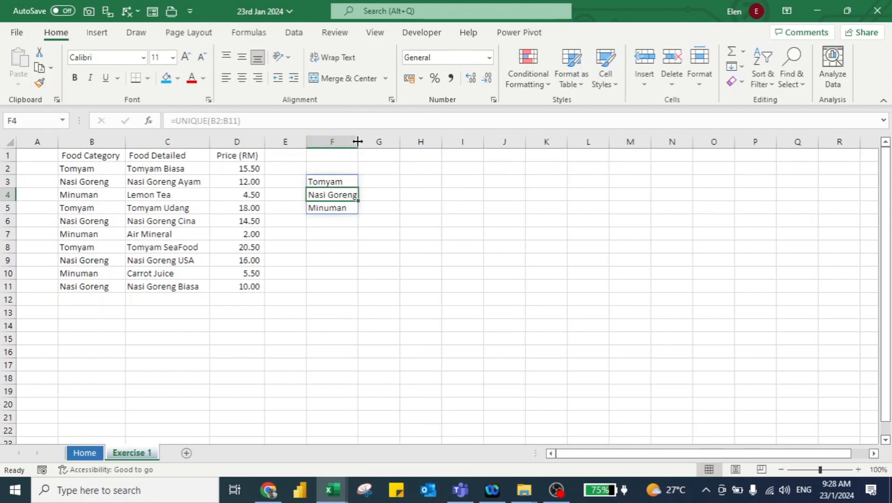
Step: Add a List data validation to cell H1 with the categories in F3:F5 as its source
left_click(420, 154)
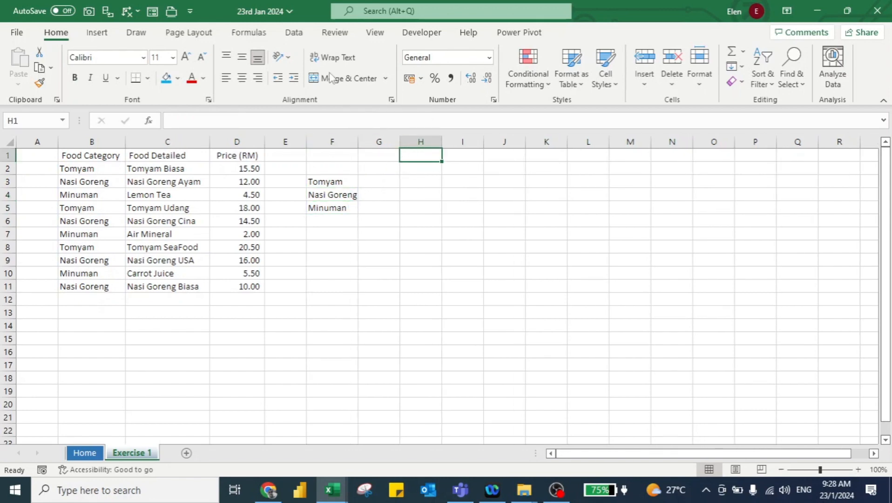
left_click(294, 32)
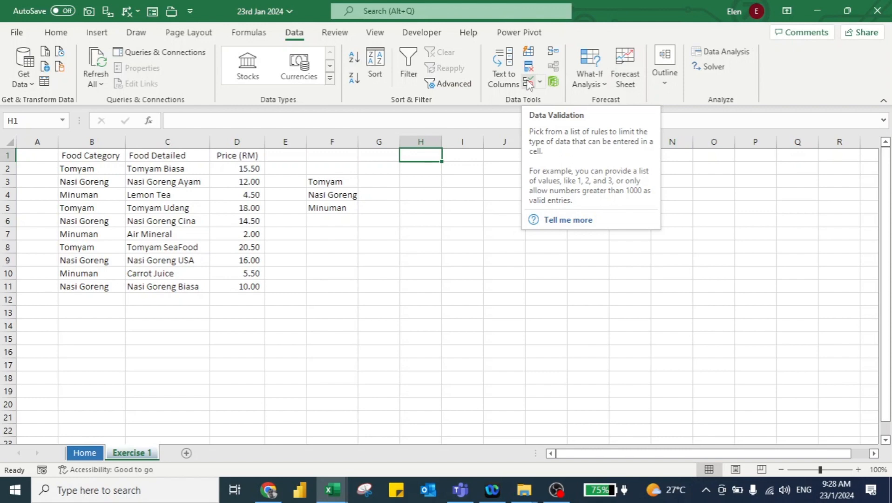
left_click(529, 83)
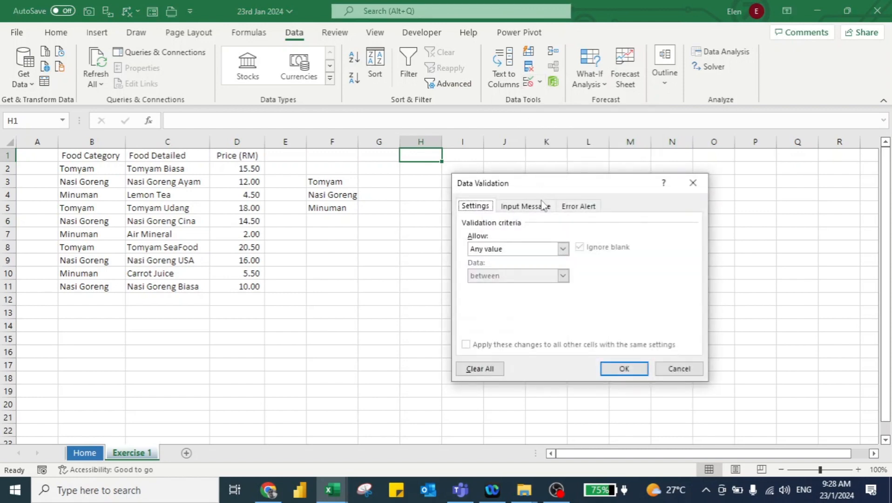
left_click(511, 250)
left_click(489, 285)
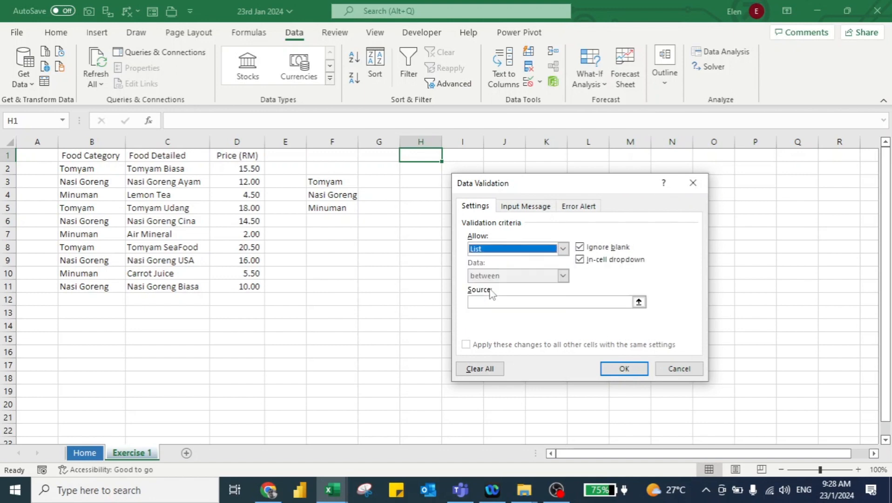
left_click(476, 302)
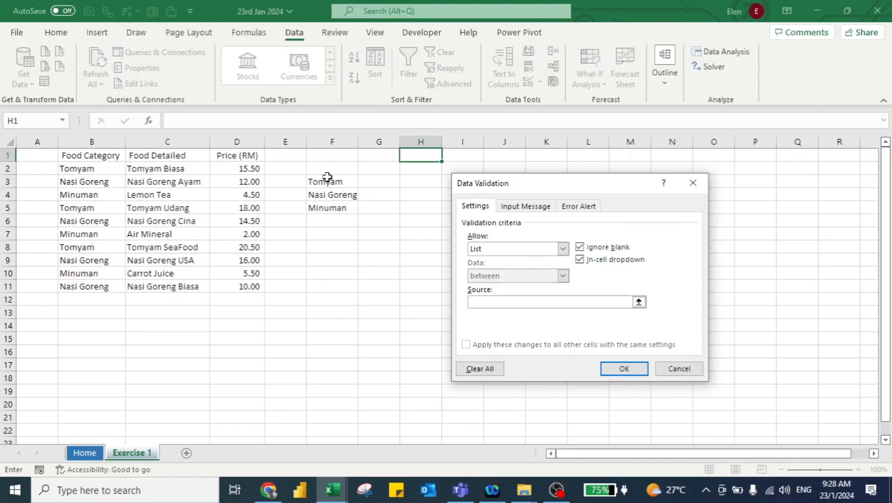
left_click_drag(327, 177, 330, 207)
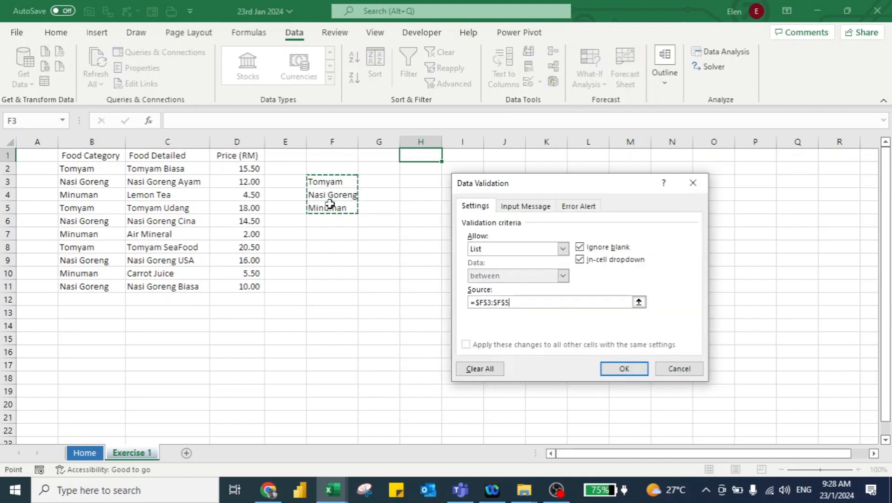
left_click(622, 370)
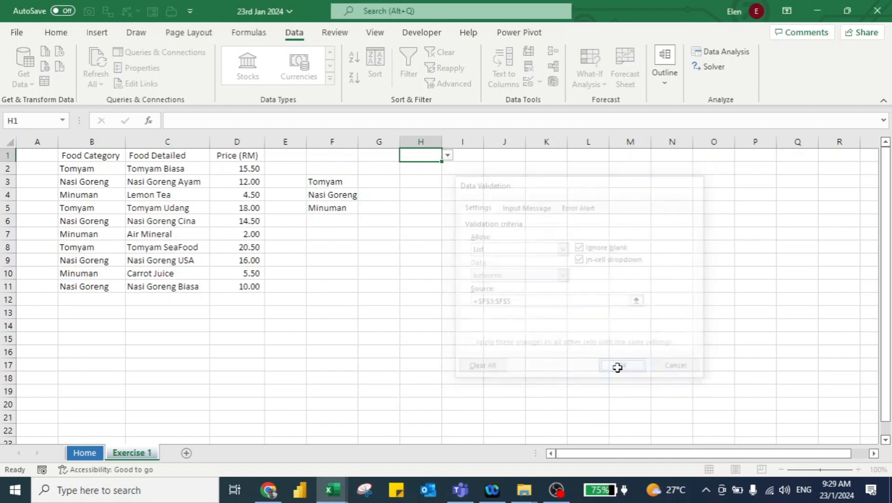
Step: Try the H1 drop-down list with Nasi Goreng and Minuman, widen column H, and finish with Nasi Goreng selected
left_click(448, 156)
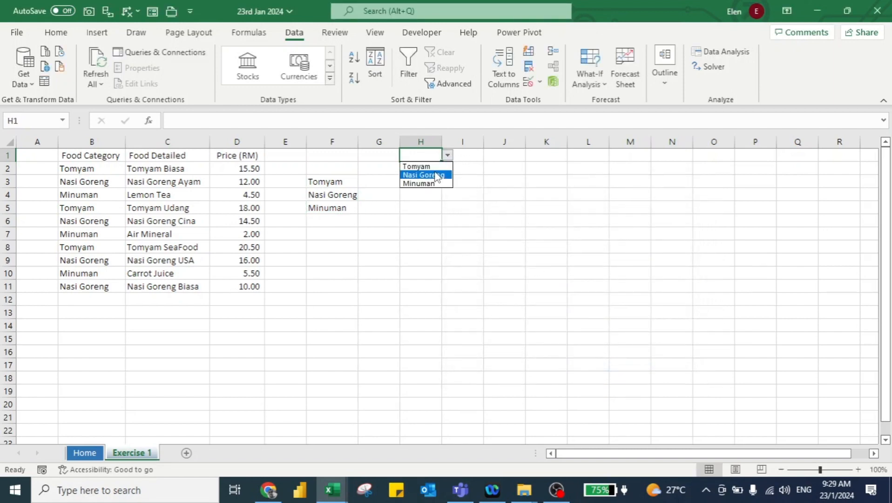
left_click(442, 175)
left_click(448, 157)
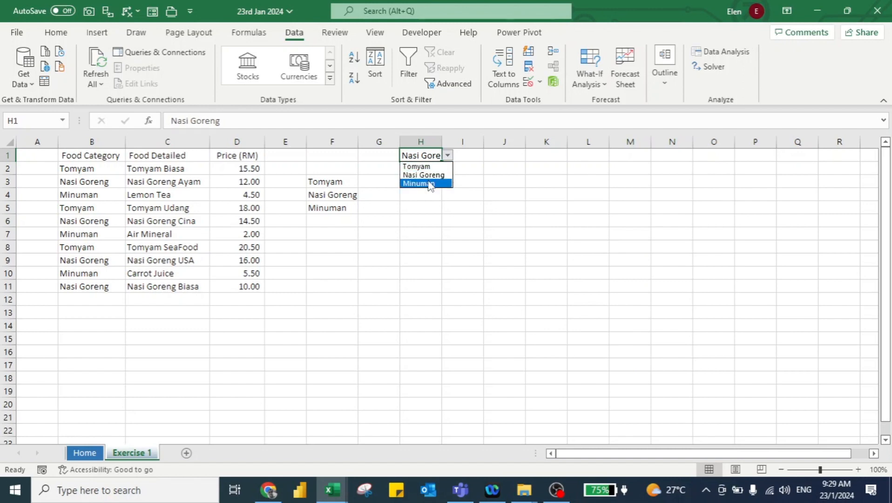
left_click(429, 184)
left_click_drag(442, 141, 470, 141)
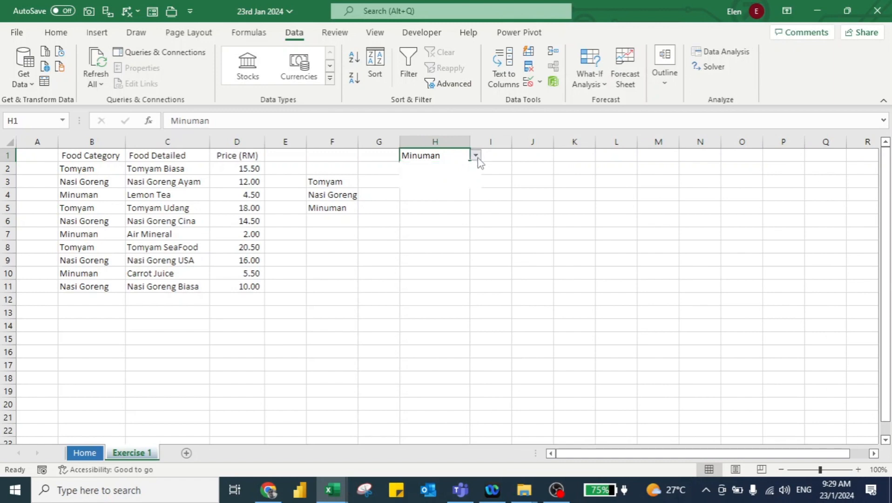
left_click(476, 156)
left_click(450, 172)
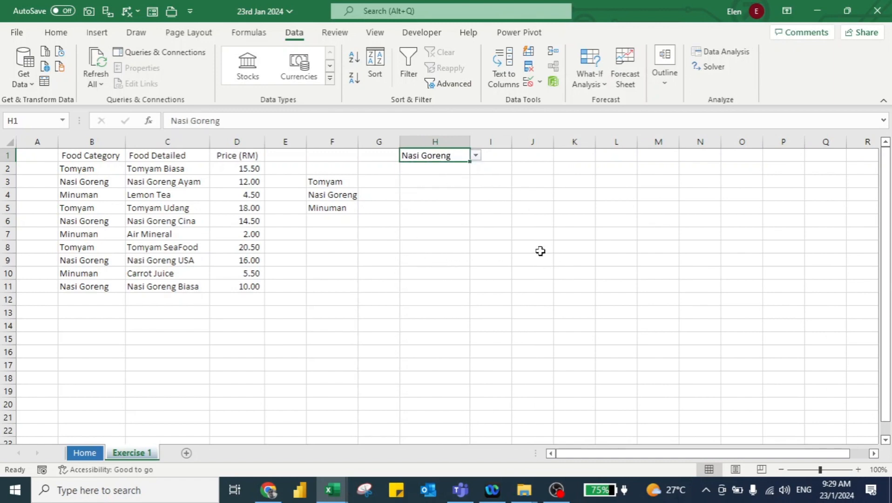
Step: Begin a FILTER formula in H3 that takes the food details and prices in C2:D11 as its array
key("Down")
key("Down")
type("=fil")
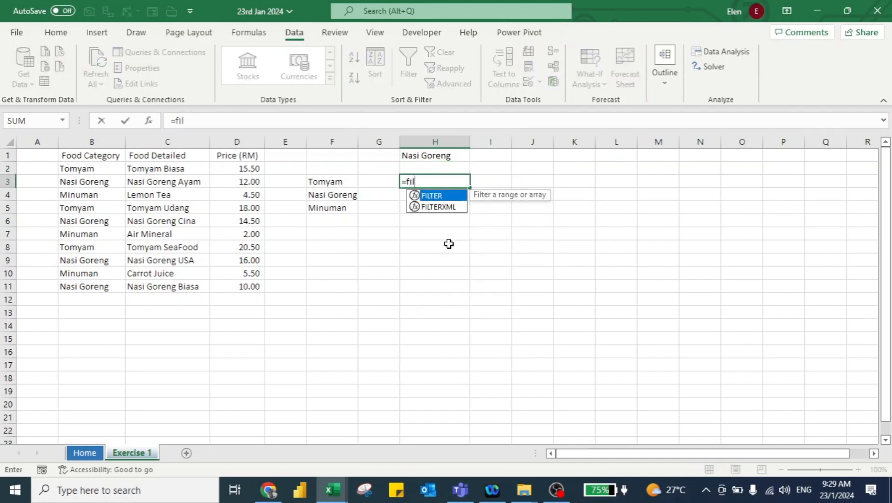
key("Tab")
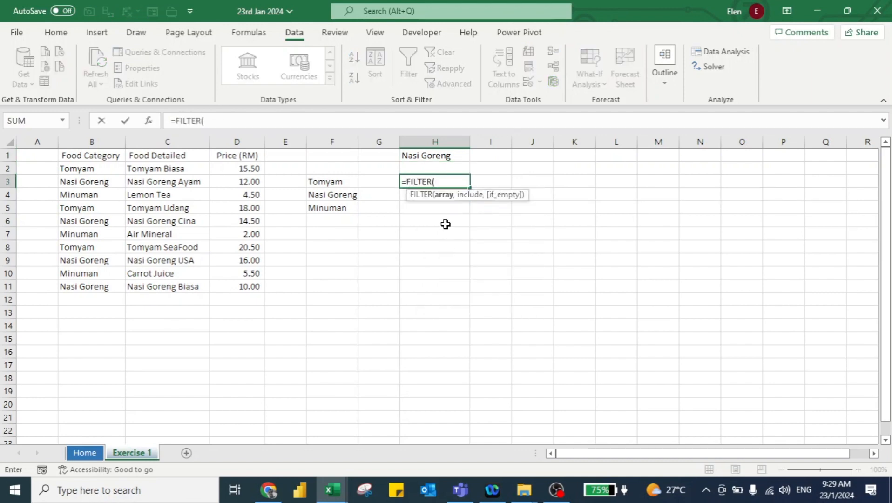
left_click(187, 169)
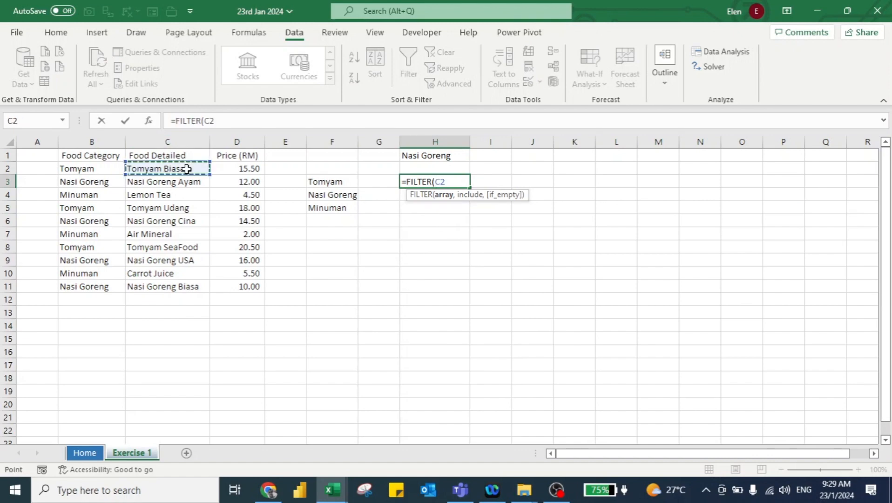
key("ctrl+shift+Down")
key("ctrl+shift+Right")
type(",")
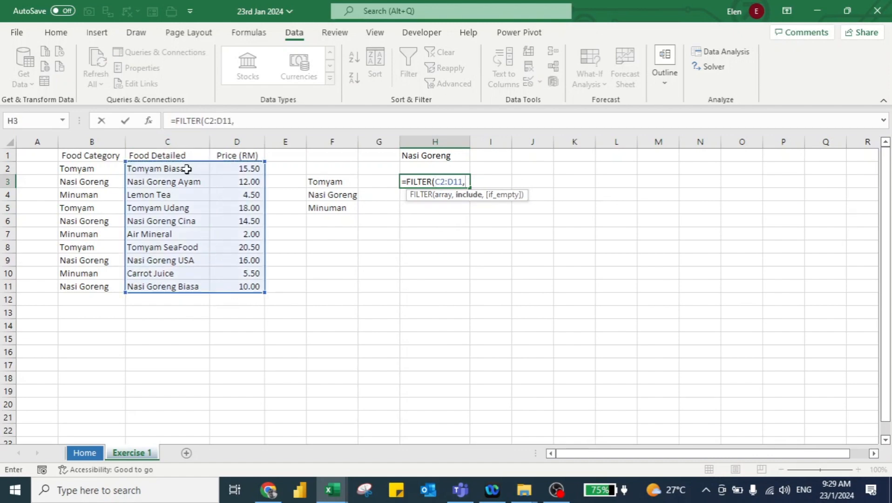
Step: Finish the FILTER formula in H3 with the include condition B2:B11=H1, and auto-fit column H to the results
left_click(89, 167)
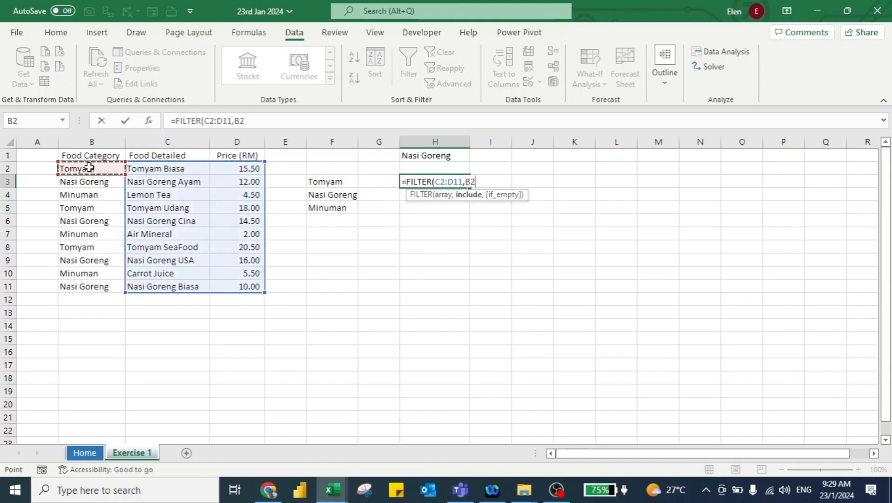
key("ctrl+shift+Down")
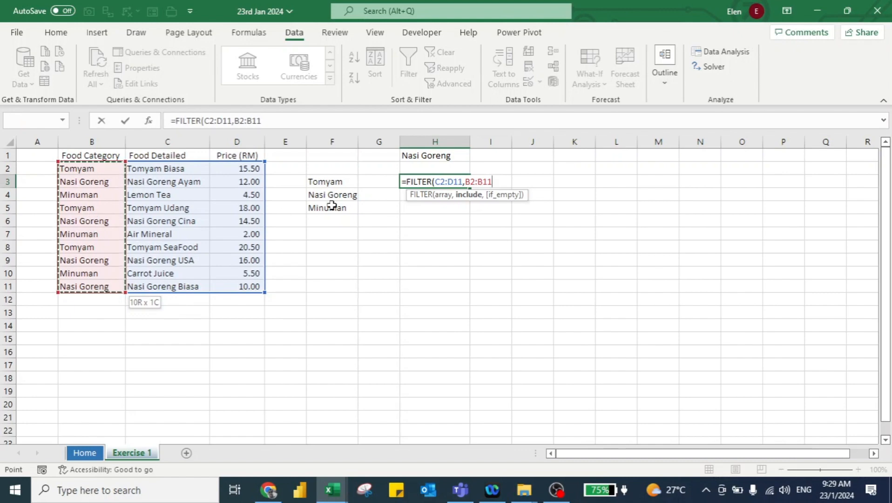
type("=")
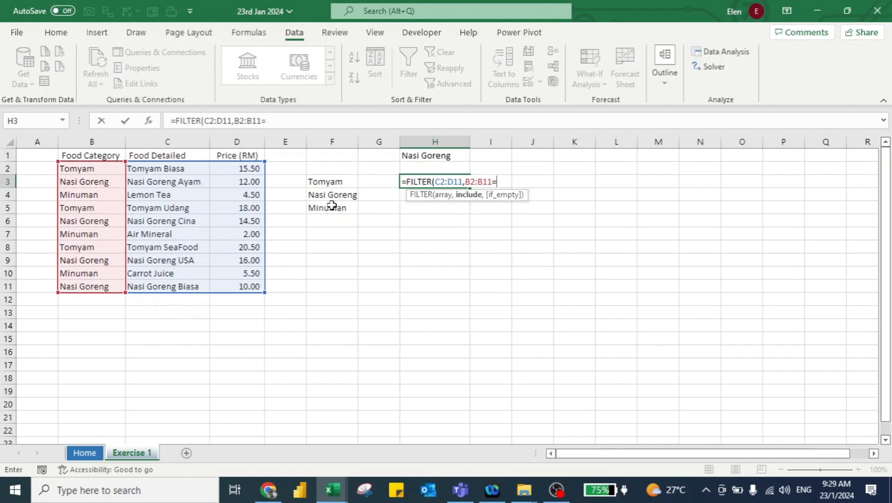
left_click(415, 156)
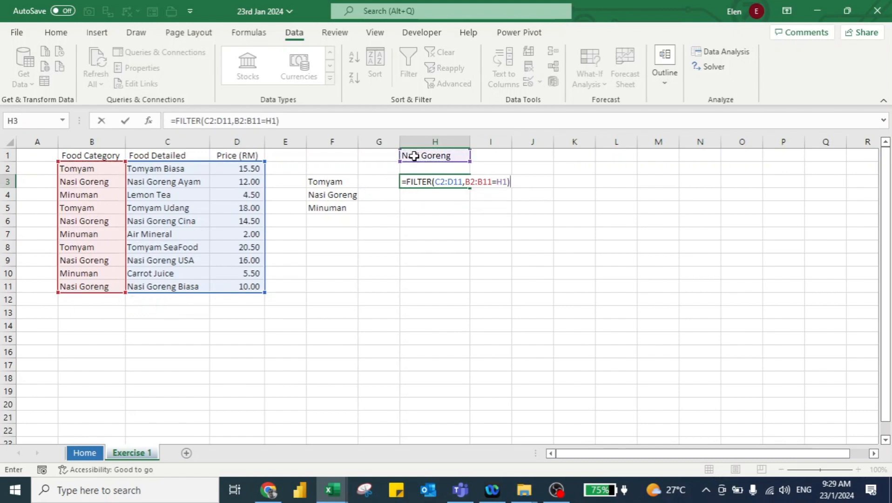
key("Return")
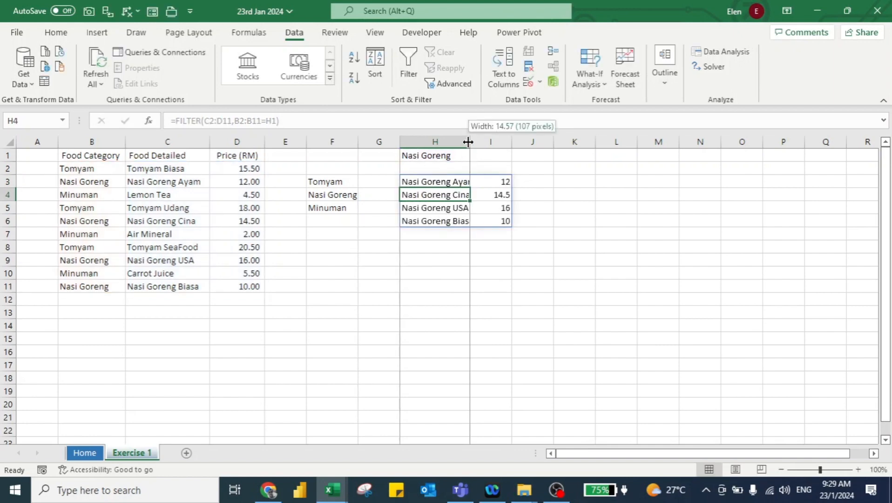
double_click(465, 147)
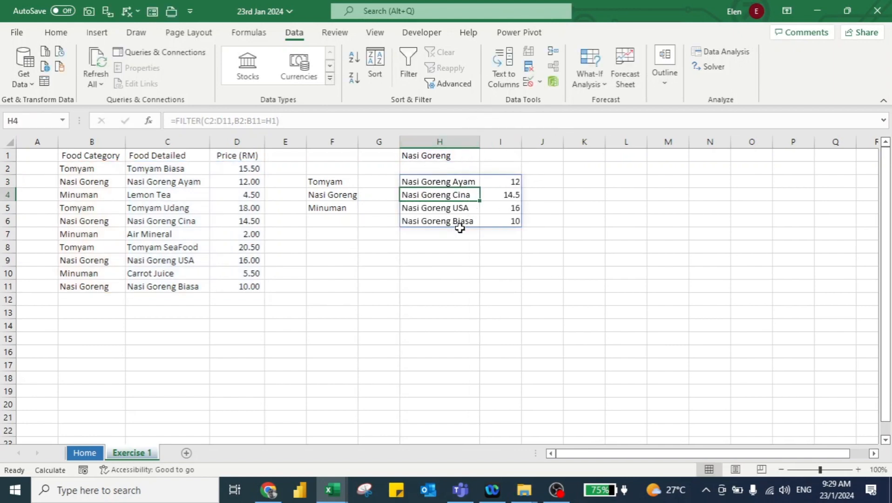
Step: Test the FILTER results by choosing Tomyam and finally Minuman in the H1 drop-down list
left_click(455, 156)
left_click(486, 158)
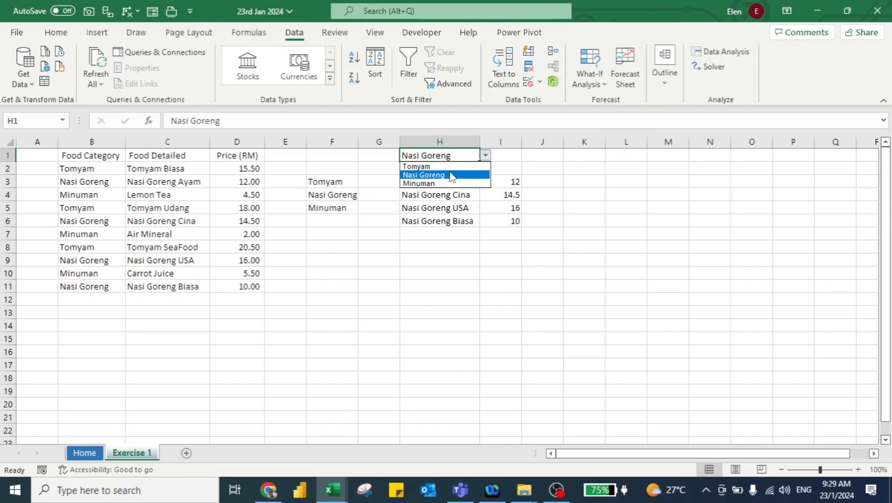
left_click(436, 167)
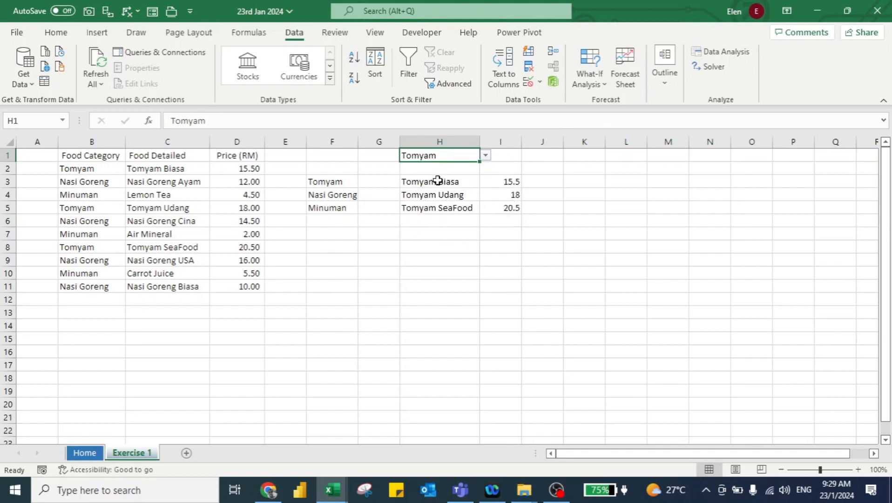
left_click(485, 156)
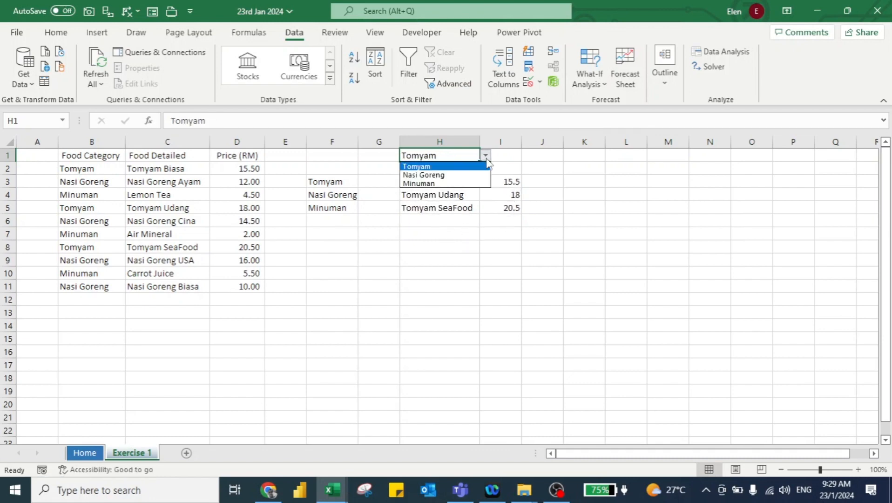
left_click(460, 183)
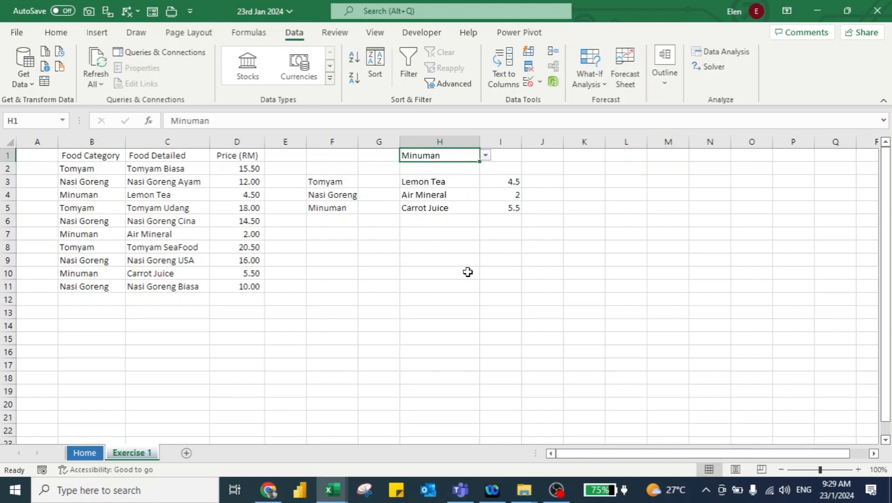
Step: Enter a question in J1 that starts with the addressee's first name and continues ", how if to have all the data (clear filter)"
key("Right")
key("Right")
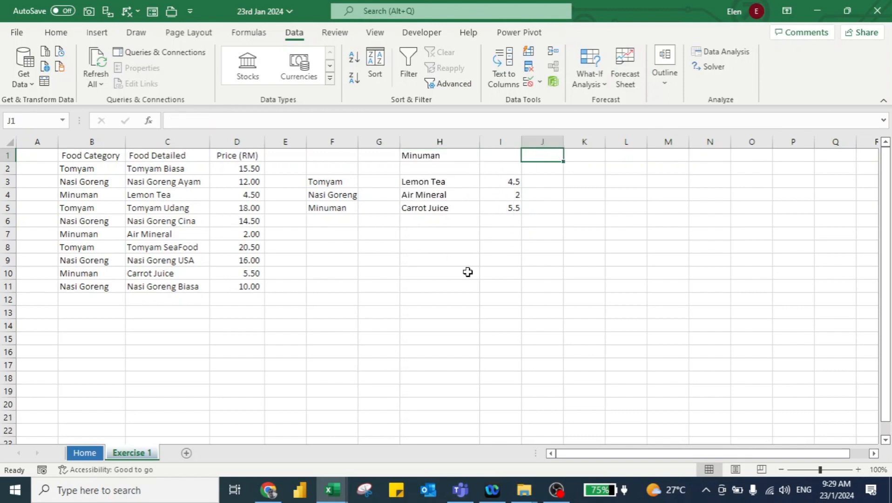
type("elen, how if")
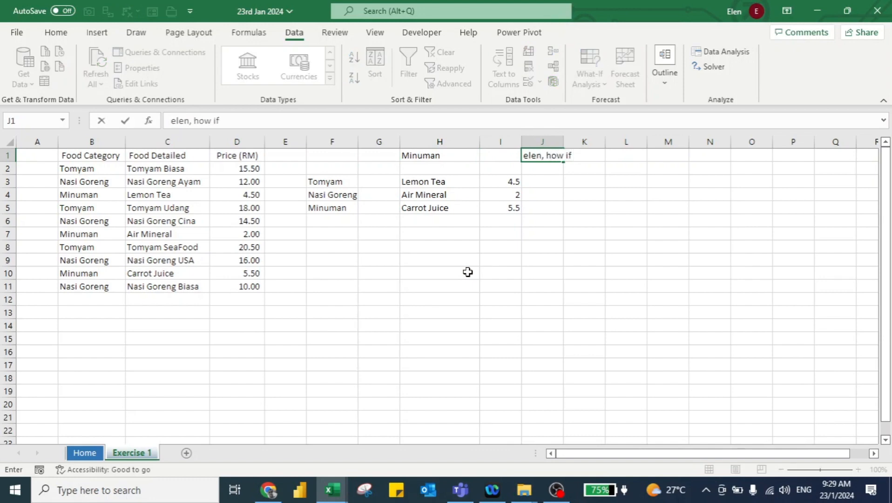
type(" to a")
type("ave all the data")
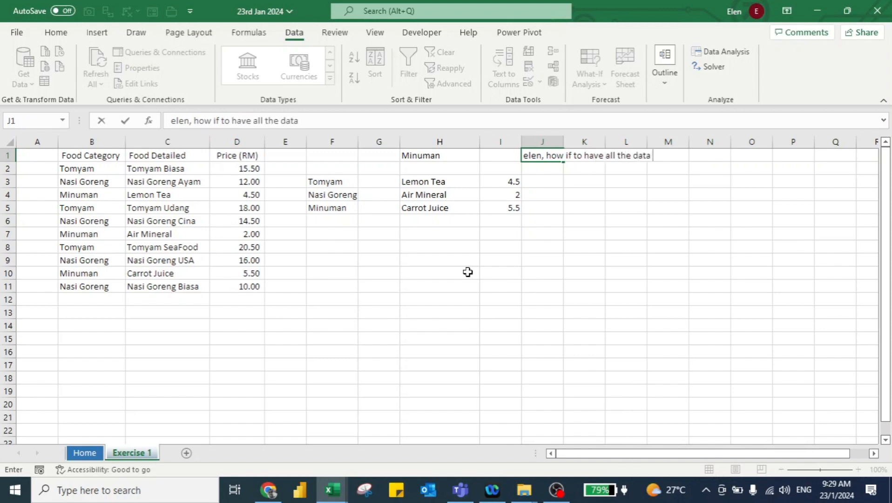
type(" (clear filter")
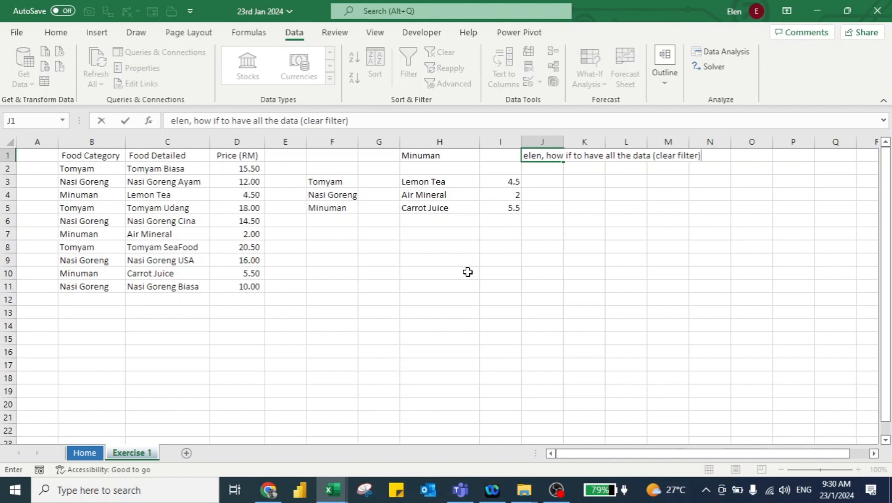
key("Return")
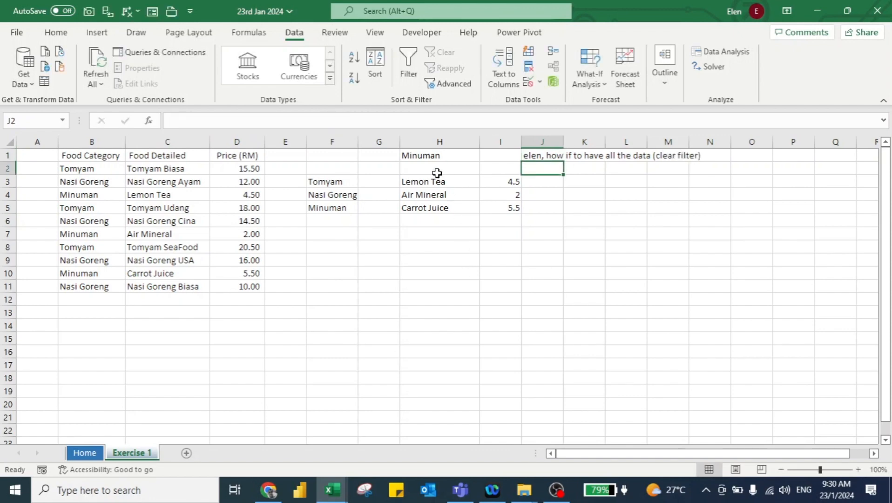
Step: Choose Tomyam in the H1 drop-down list
left_click(438, 156)
left_click(485, 156)
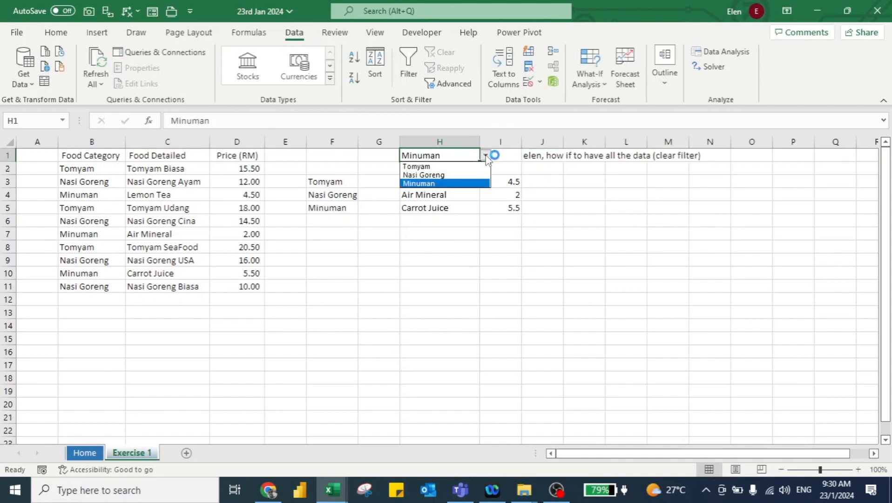
left_click(464, 165)
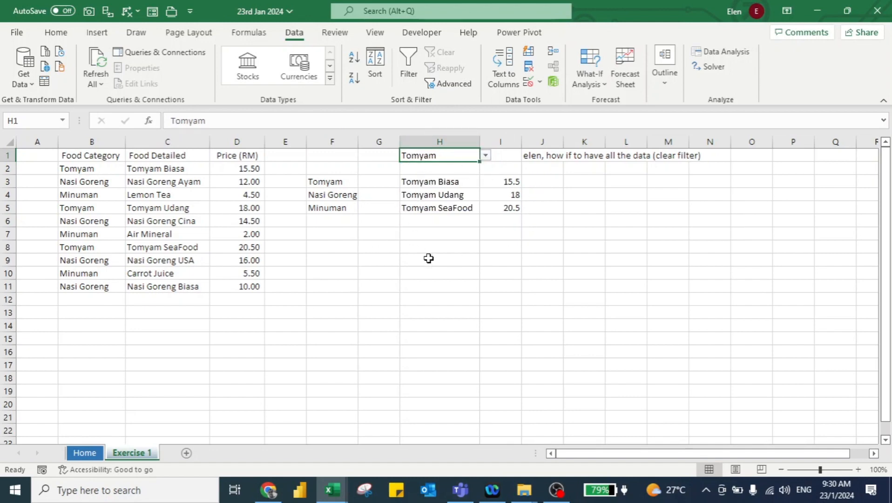
Step: Check the IF & FILTER topic on the Home sheet, and clear the FILTER formula from H3 on Exercise 1
key("ctrl+Page_Up")
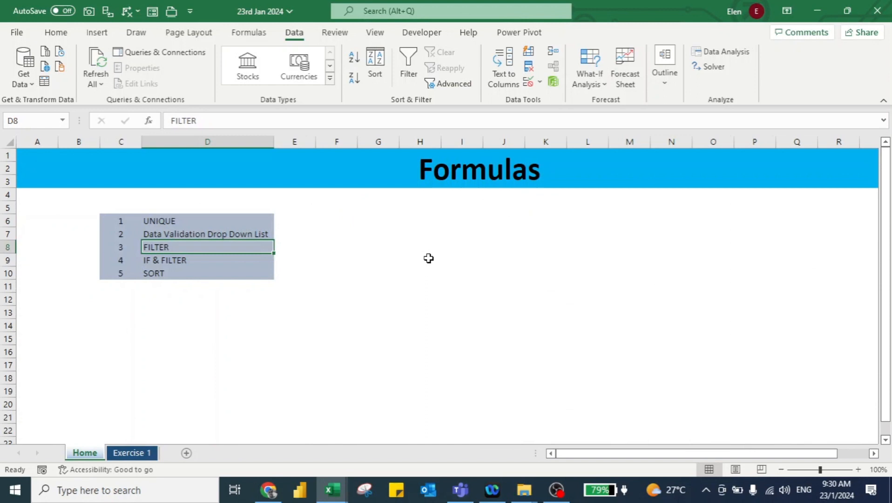
left_click(150, 259)
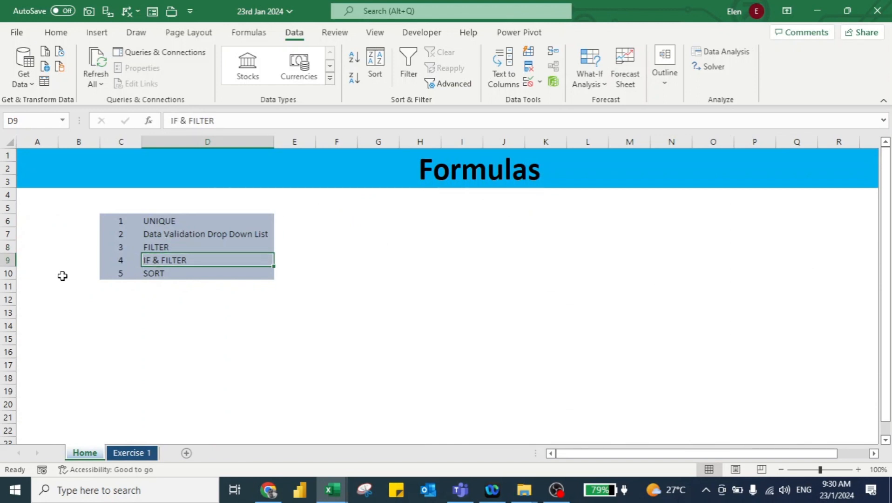
key("ctrl+Page_Down")
key("Down")
key("Down")
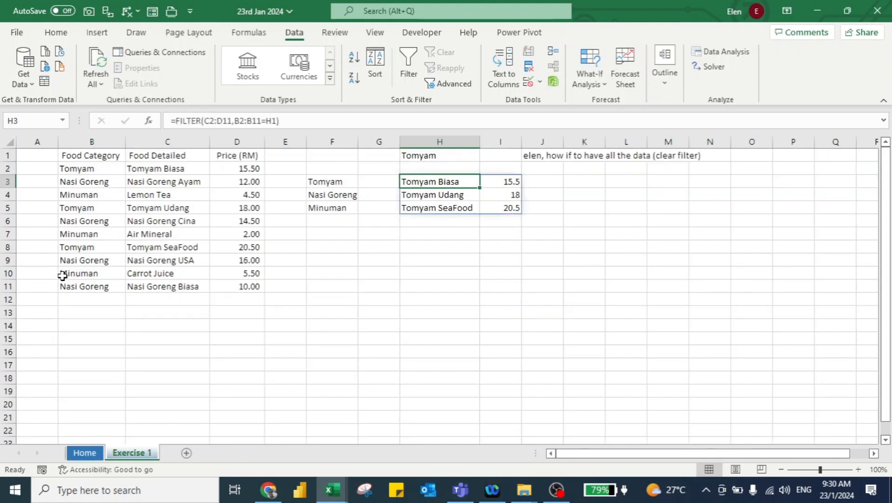
key("Delete")
type("=")
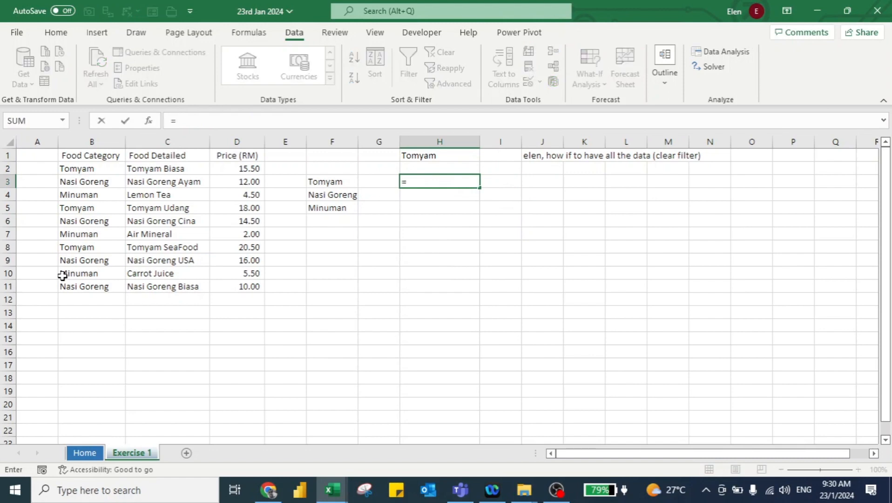
type("if")
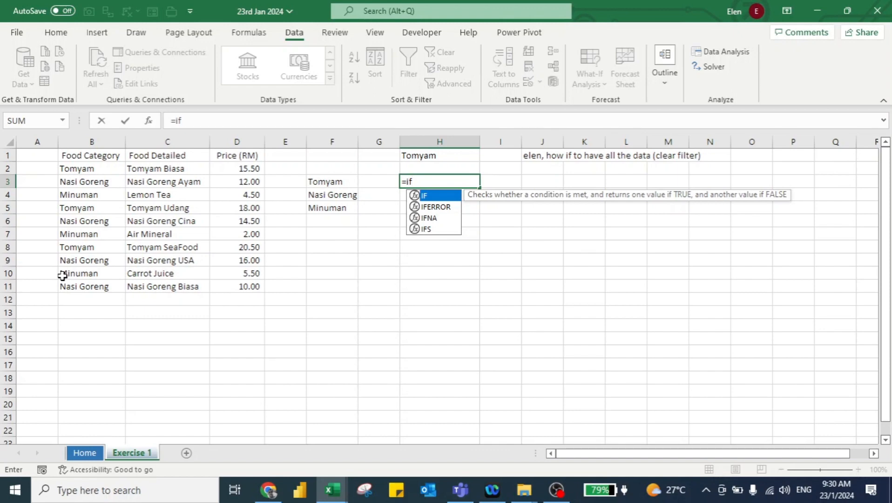
key("Escape")
key("Escape")
Step: Add the entry Overall Food and Beverages in F6 below the unique categories, and auto-fit column F
key("Left")
key("Left")
key("Down")
key("Down")
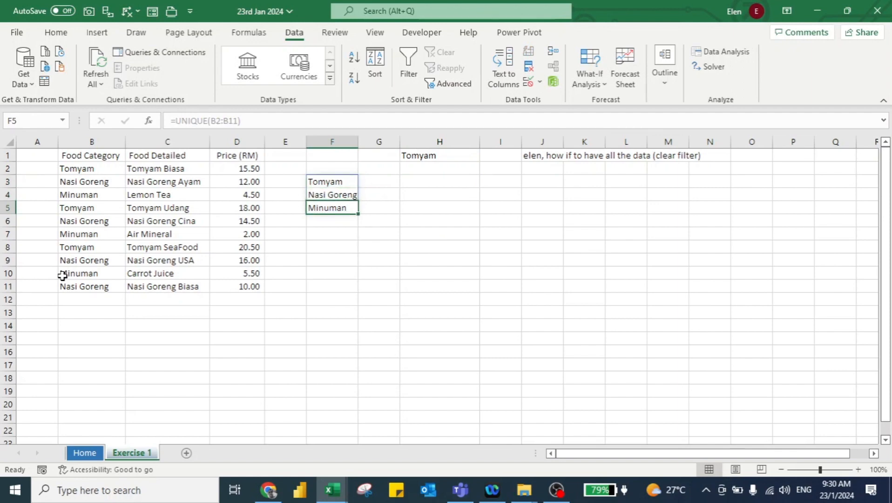
key("Down")
type("Ov")
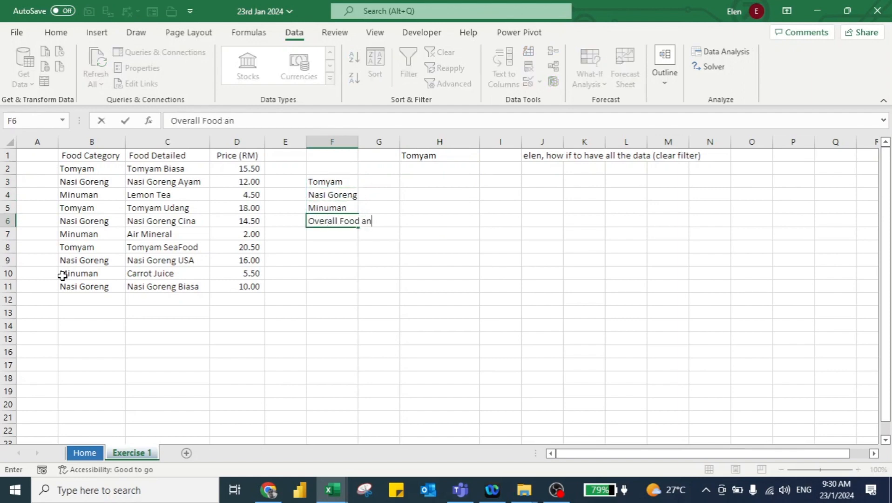
type("erall Food and Beverages")
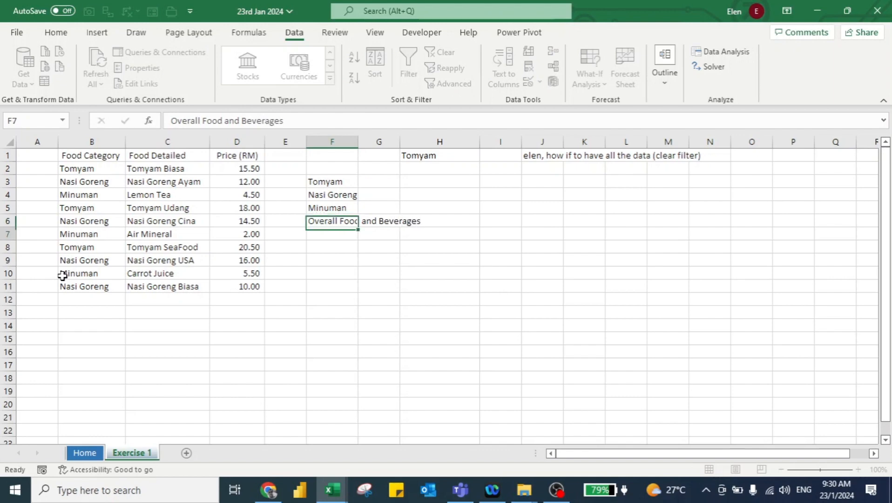
key("Return")
key("ctrl+space")
key("alt+h")
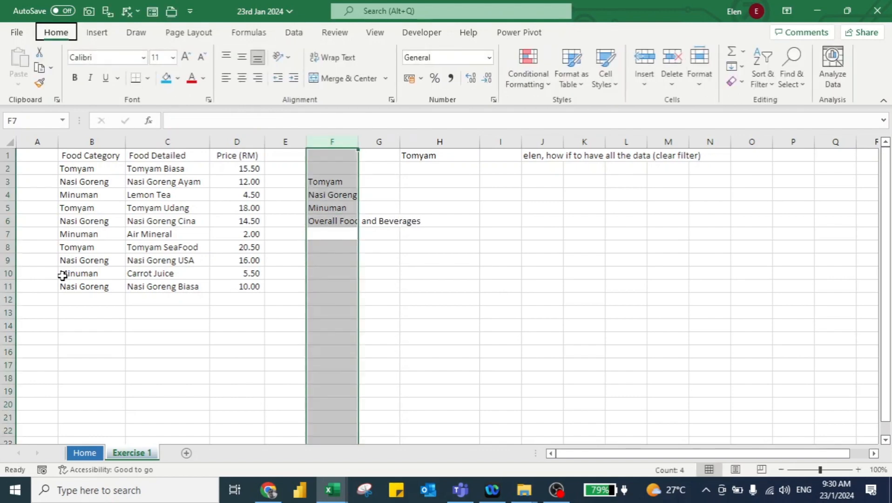
key("o")
key("i")
Step: Extend the source of the H1 list validation to =$F$3:$F$6
left_click(485, 166)
key("Up")
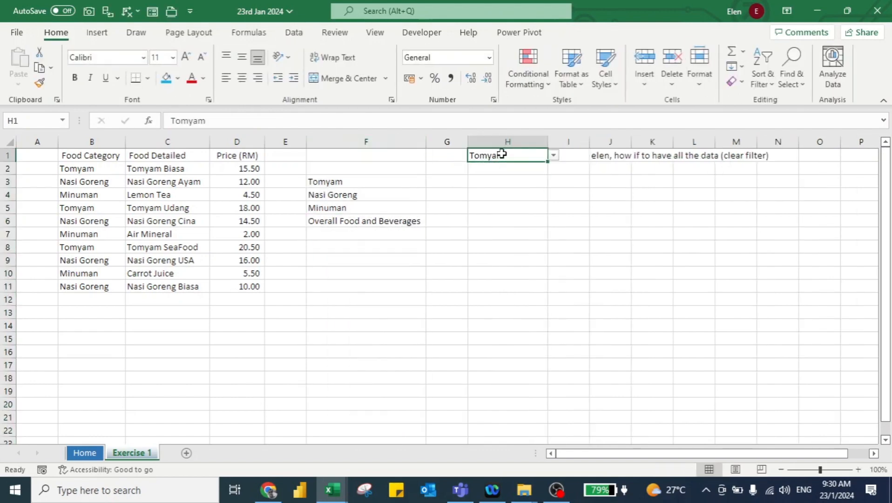
left_click(293, 32)
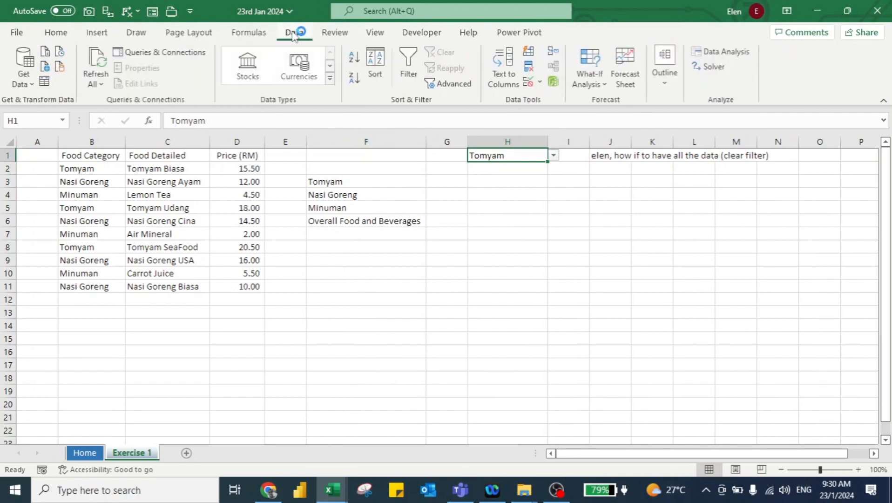
left_click(529, 84)
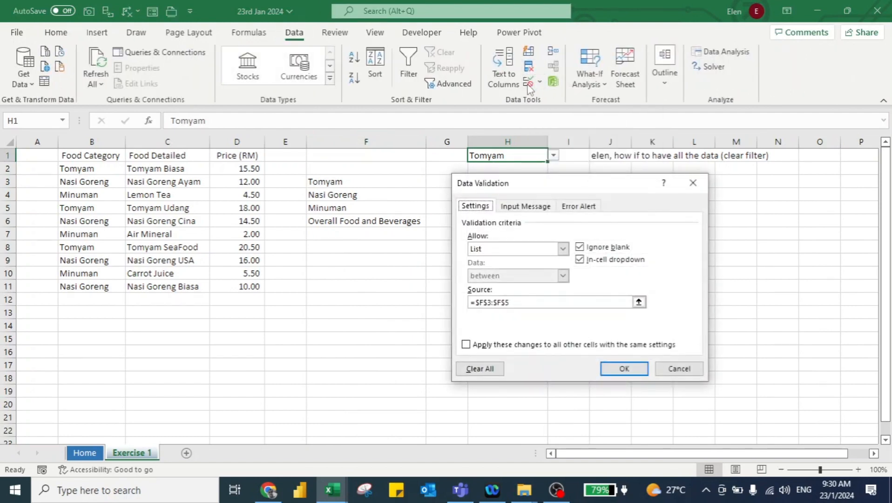
left_click(516, 301)
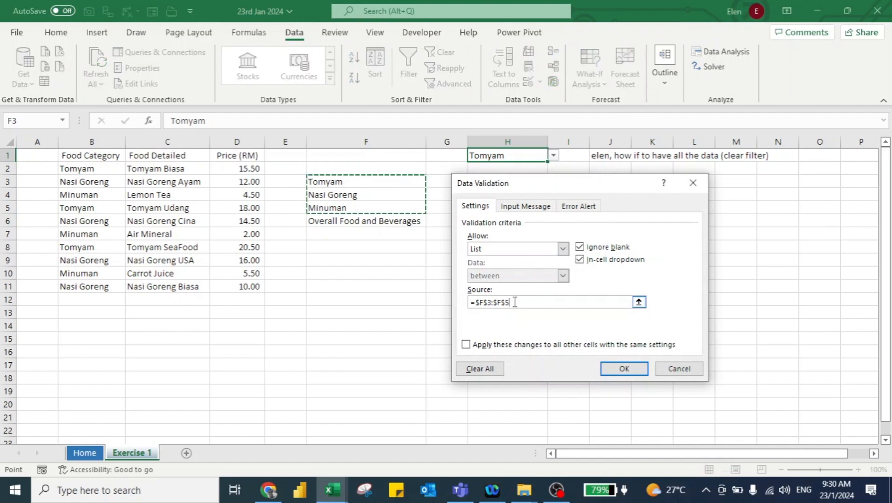
key("BackSpace")
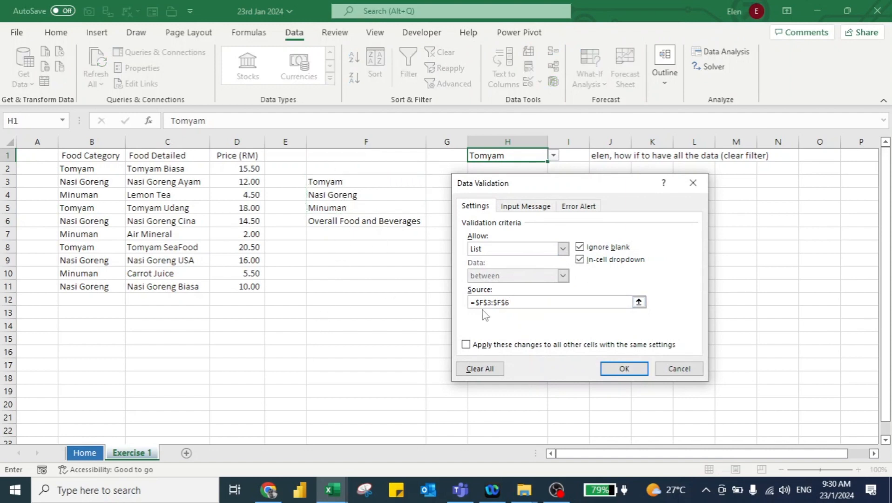
left_click(625, 369)
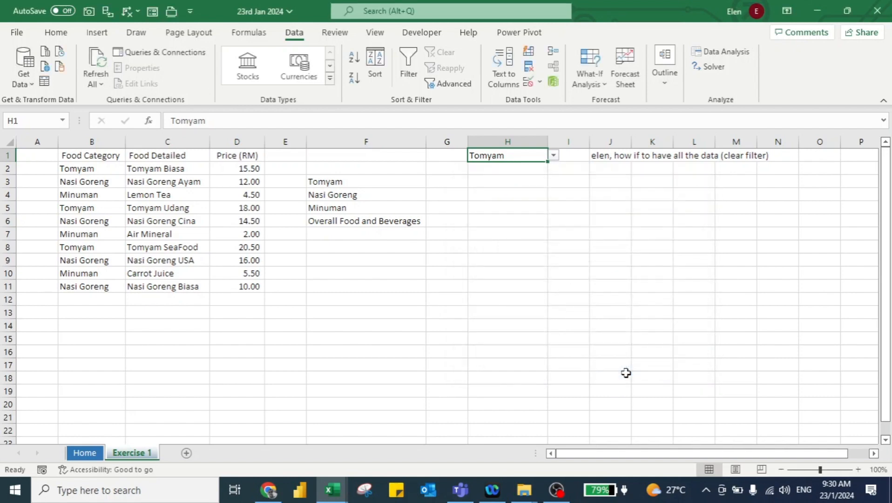
Step: Choose Overall Food and Beverages in the H1 drop-down list and auto-fit column H
left_click(553, 155)
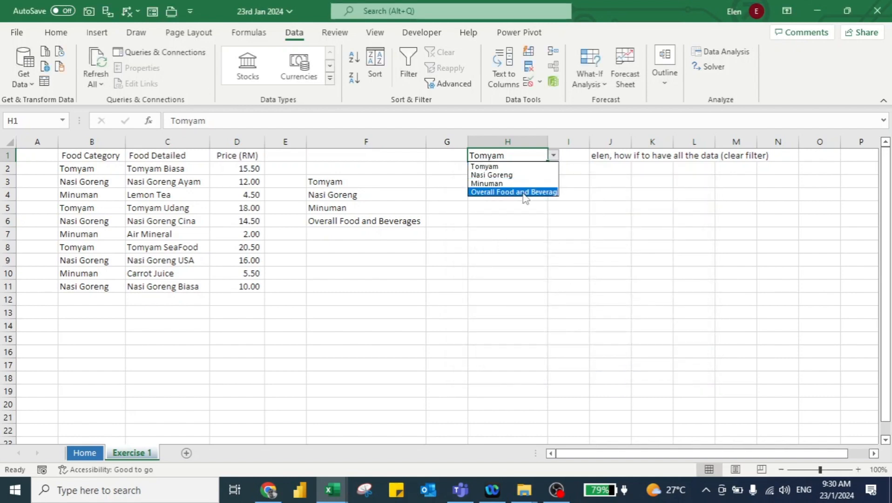
left_click(522, 192)
double_click(548, 139)
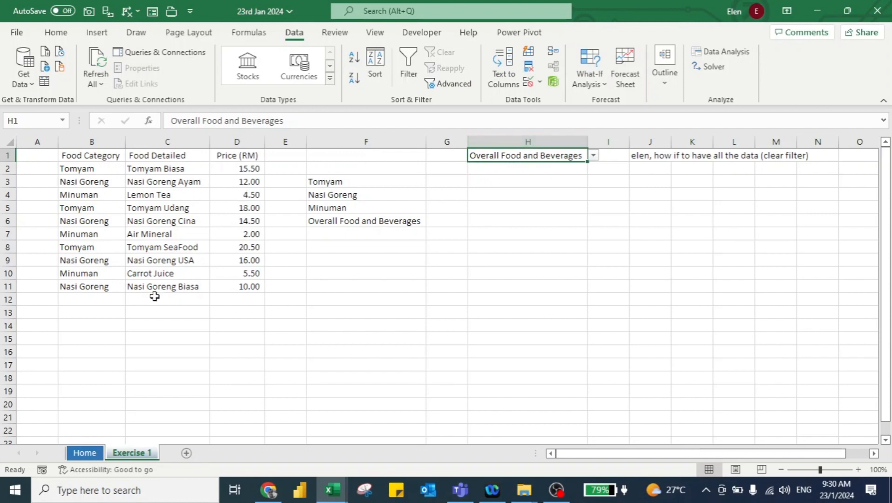
Step: Begin an IF formula in H3 with the logical test F6=H1
key("Down")
key("Down")
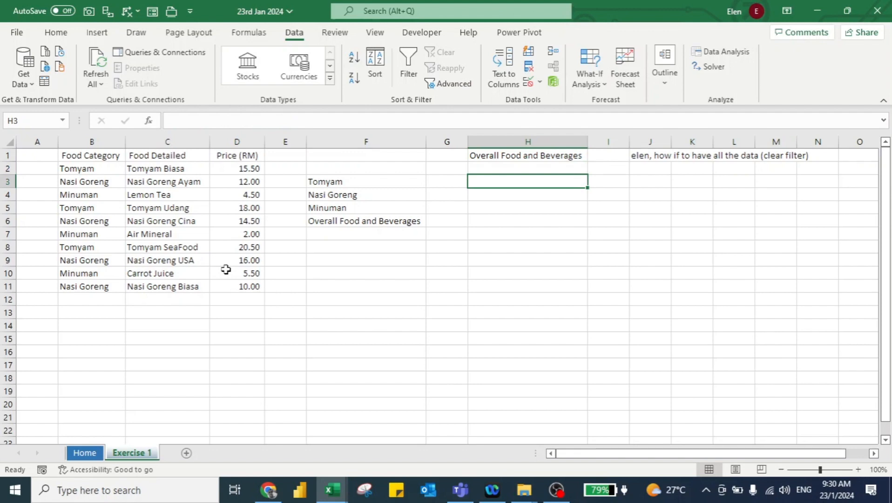
type("=if")
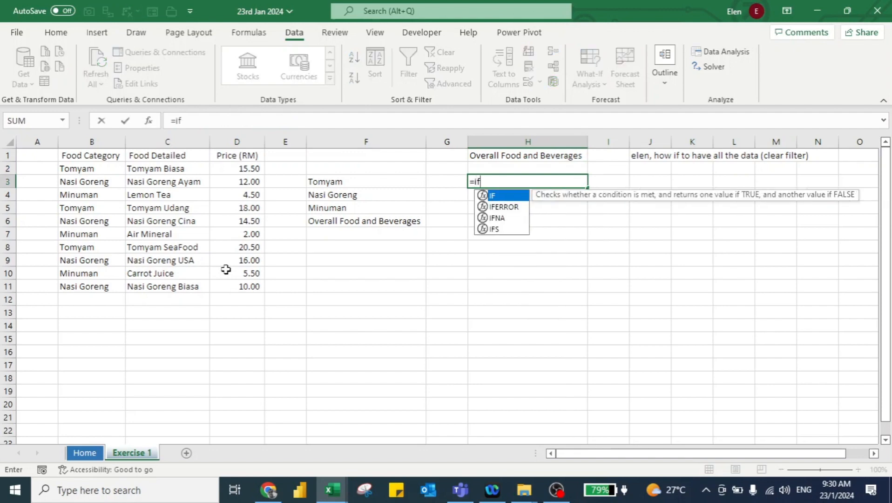
key("Tab")
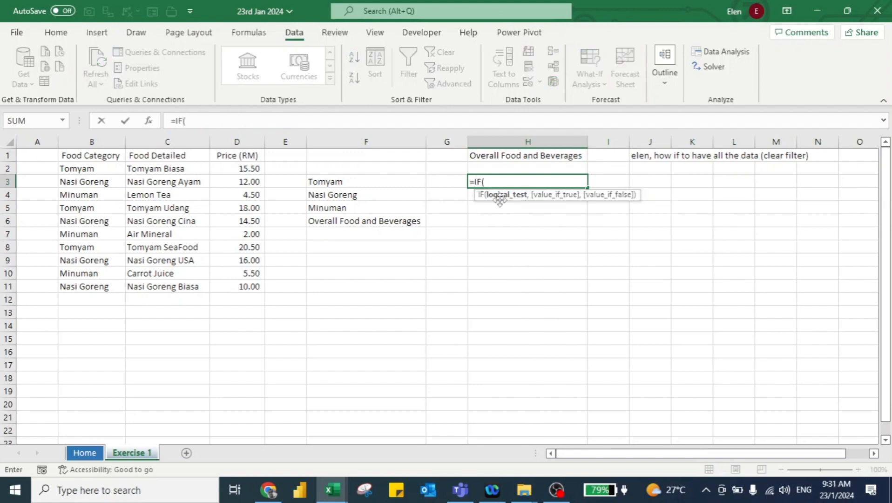
left_click(390, 223)
type("=")
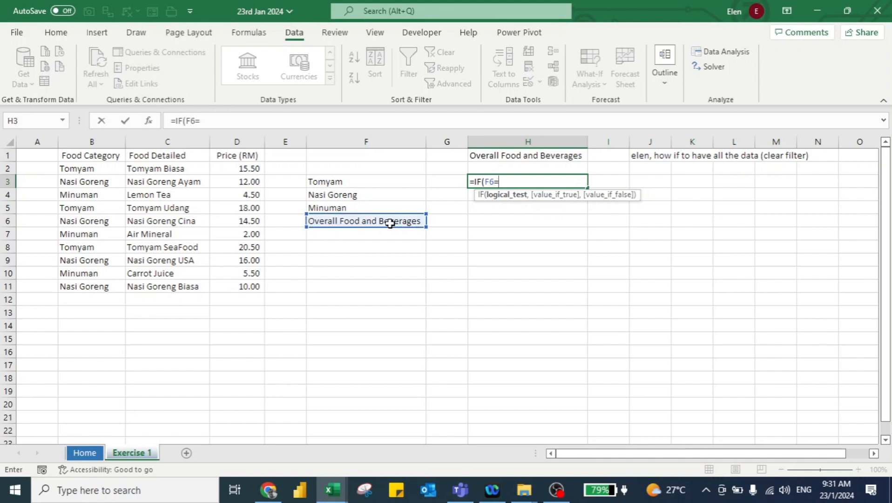
left_click(513, 154)
type(",")
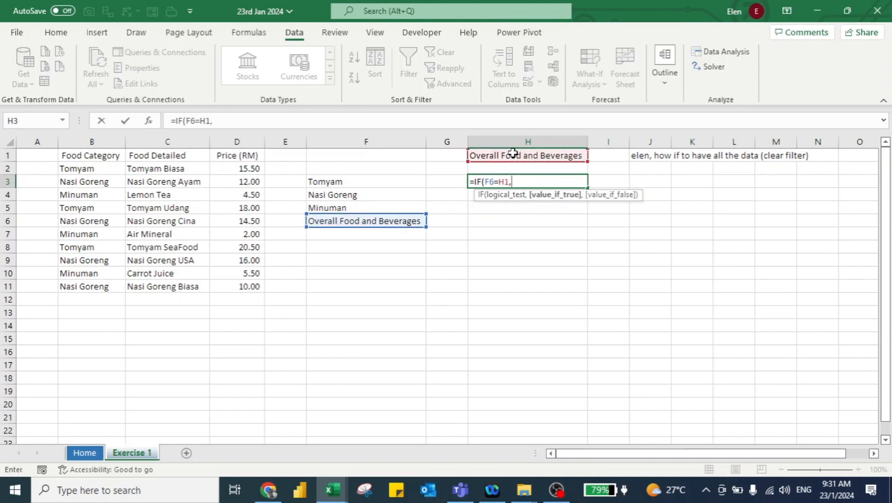
Step: Give the IF formula in H3 the food details and prices in C2:D11 as its value if true
left_click(174, 170)
key("ctrl+shift+Down")
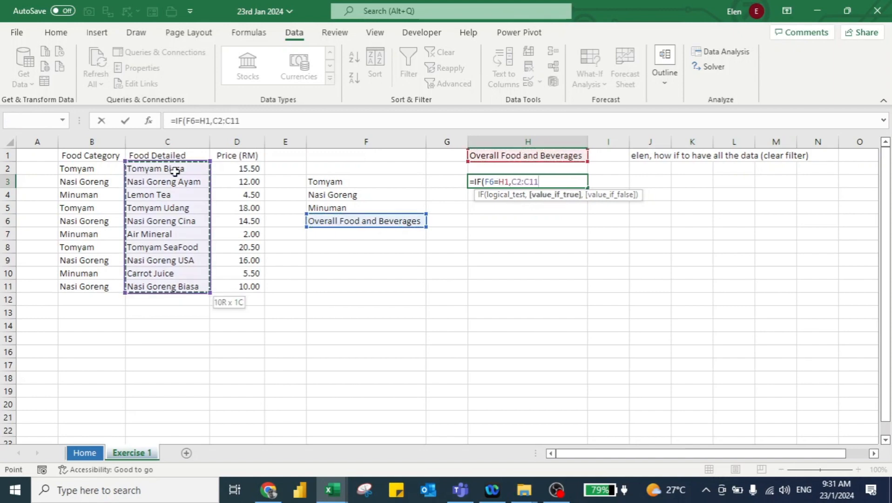
key("ctrl+shift+Right")
type(",")
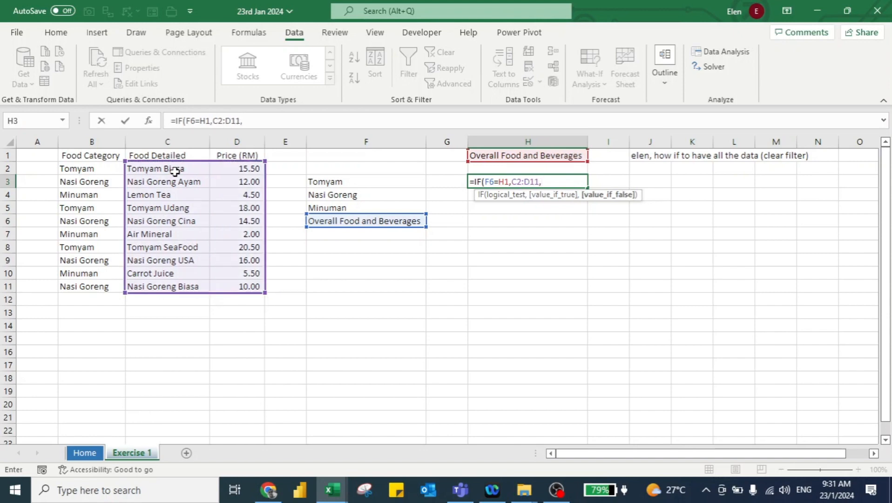
Step: Start a FILTER function over the food details and prices in C2:D11 as the H3 IF formula's value if false
type("filt")
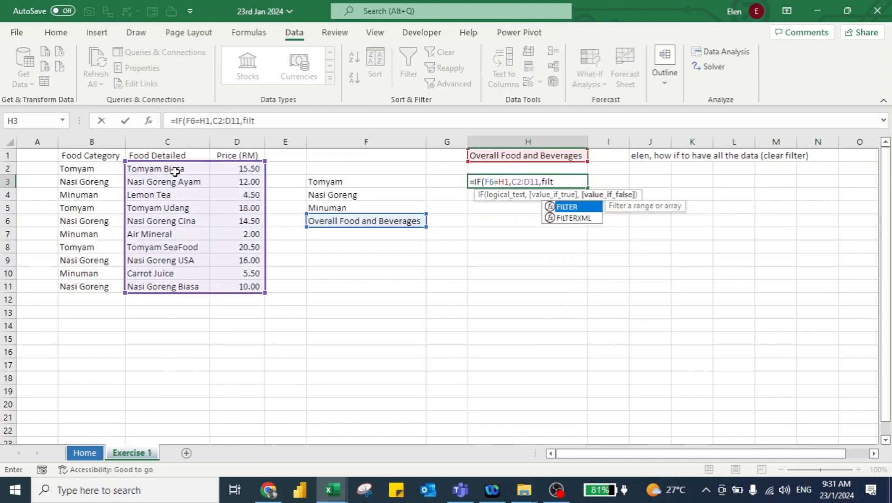
key("Tab")
left_click(154, 170)
key("ctrl+shift+Down")
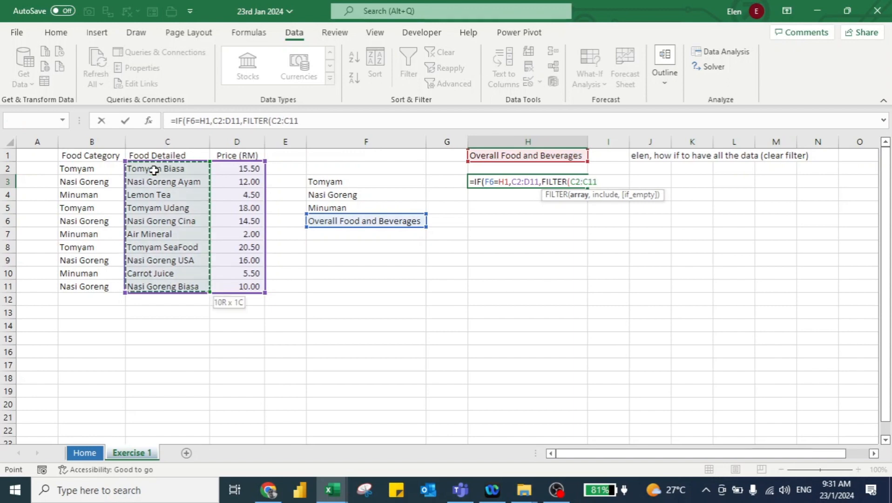
key("ctrl+shift+Right")
type(",")
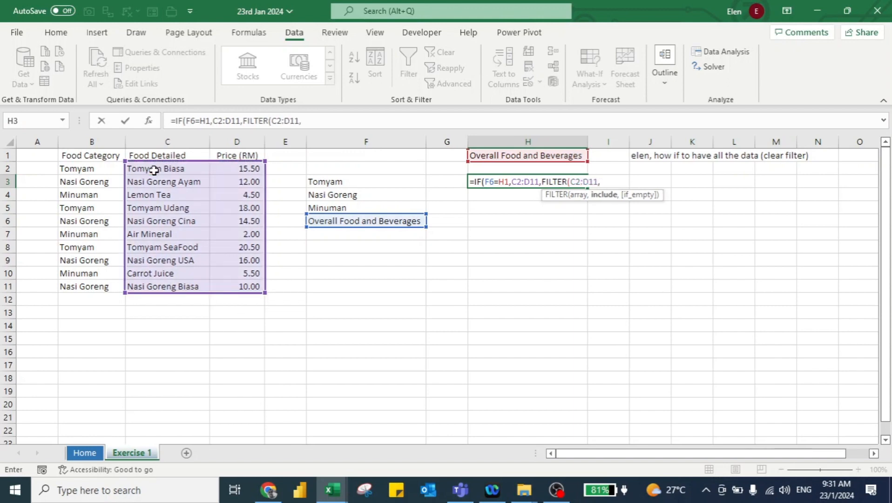
Step: Set the FILTER condition to B2:B11=H1 and enter the completed IF formula in H3
left_click(95, 168)
key("ctrl+shift+Down")
type("=")
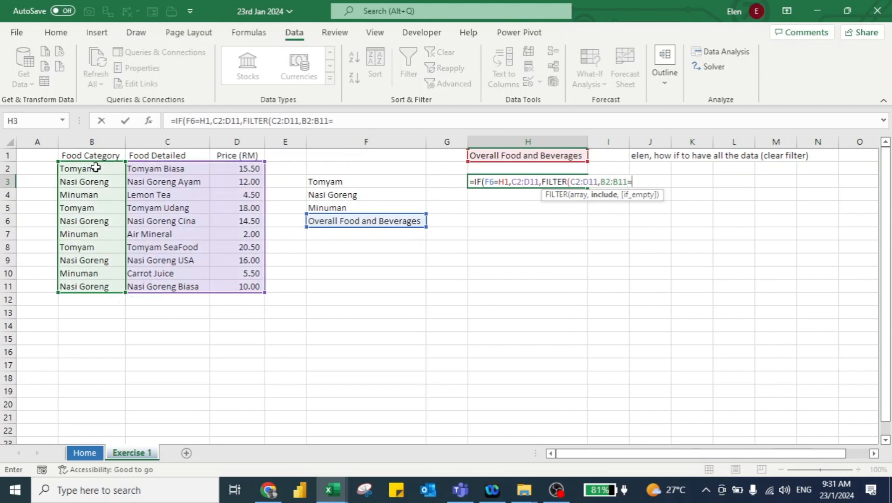
left_click(483, 156)
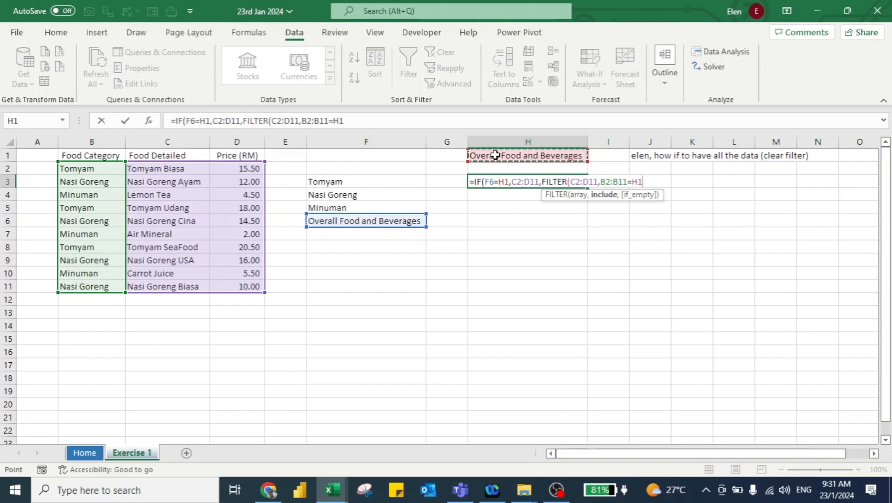
type("))")
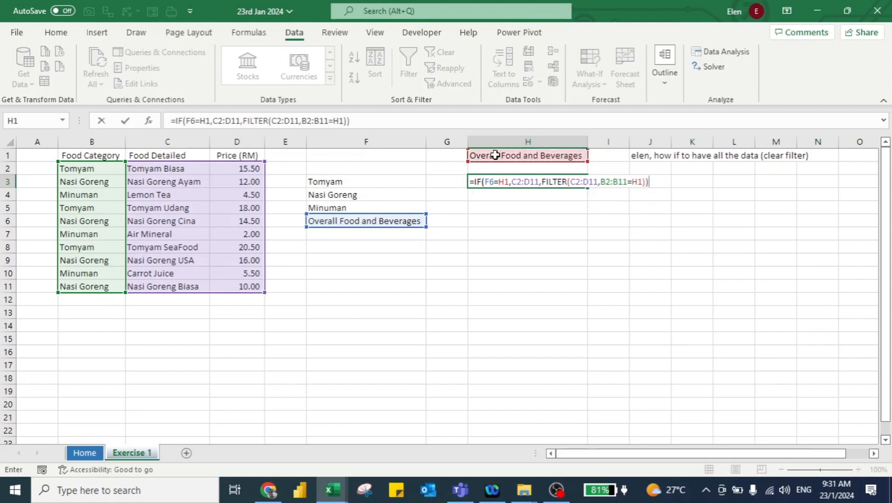
key("Return")
key("Up")
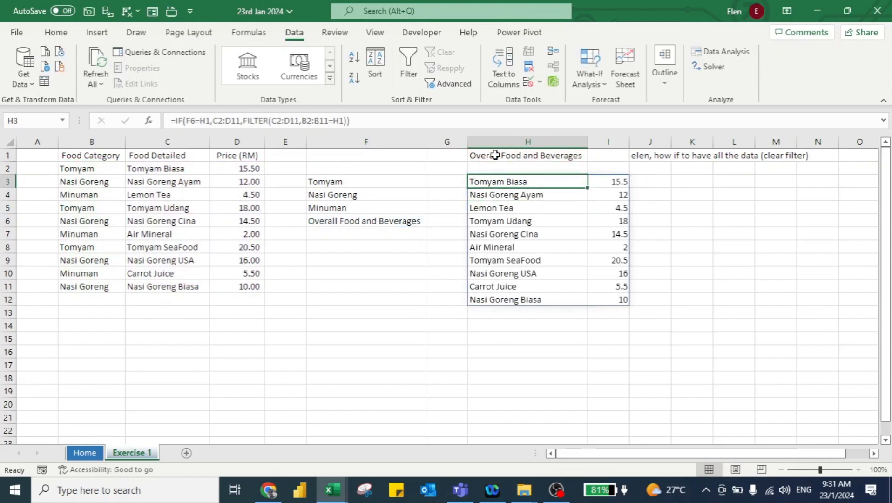
Step: Test the H1 drop-down list with Tomyam, Nasi Goreng and Overall Food and Beverages
key("Up")
key("Up")
left_click(594, 155)
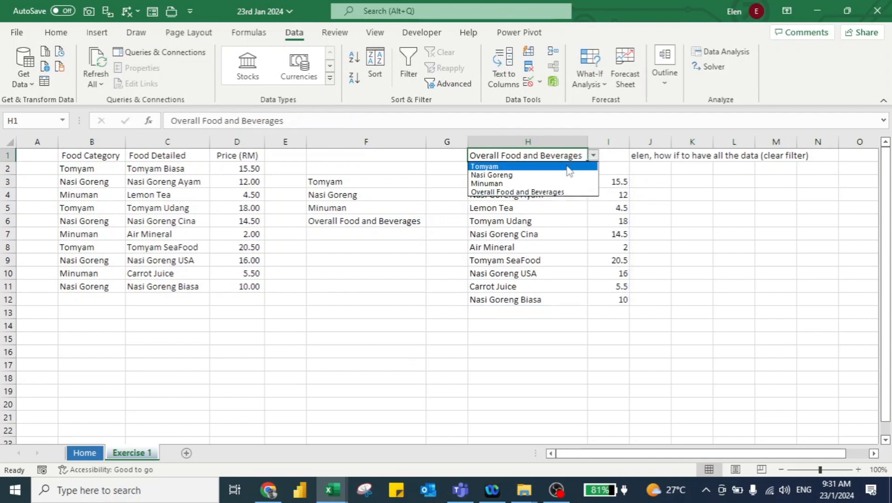
left_click(565, 168)
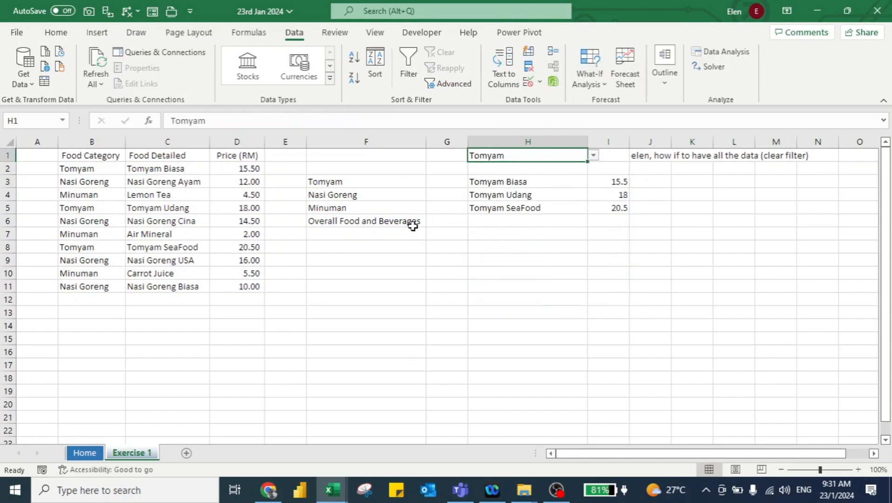
left_click(594, 156)
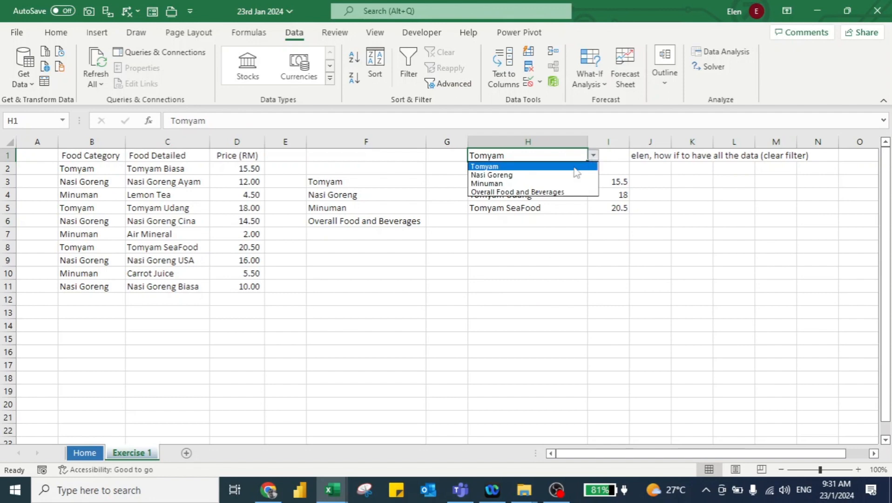
left_click(559, 176)
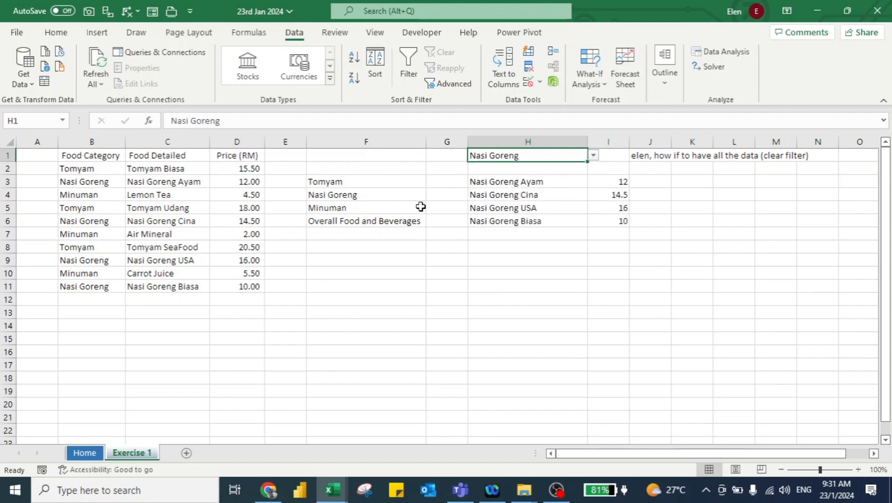
left_click(594, 156)
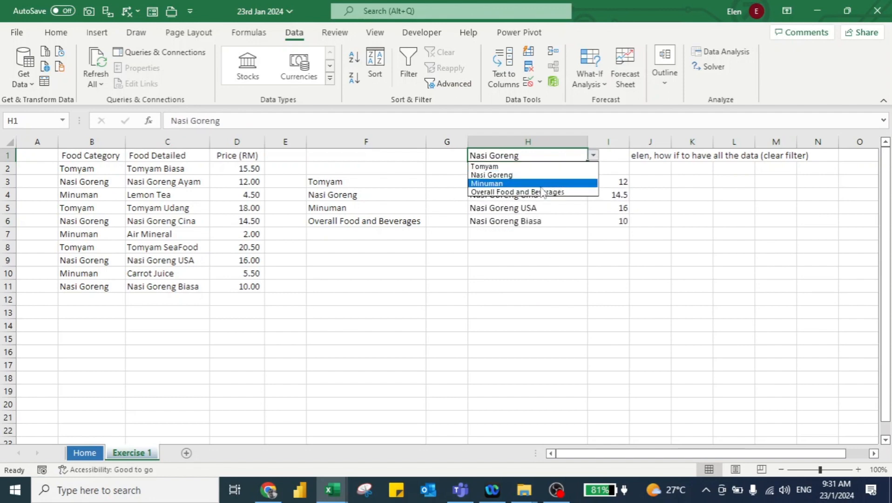
left_click(540, 192)
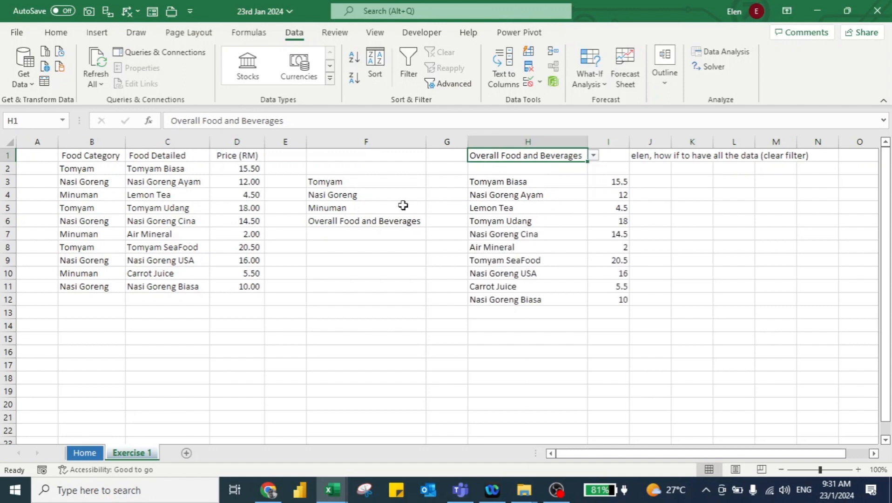
Step: Delete the lookup formula and its spilled results from H3:I12
key("Down")
key("Down")
key("ctrl+shift+Down")
key("ctrl+shift+Right")
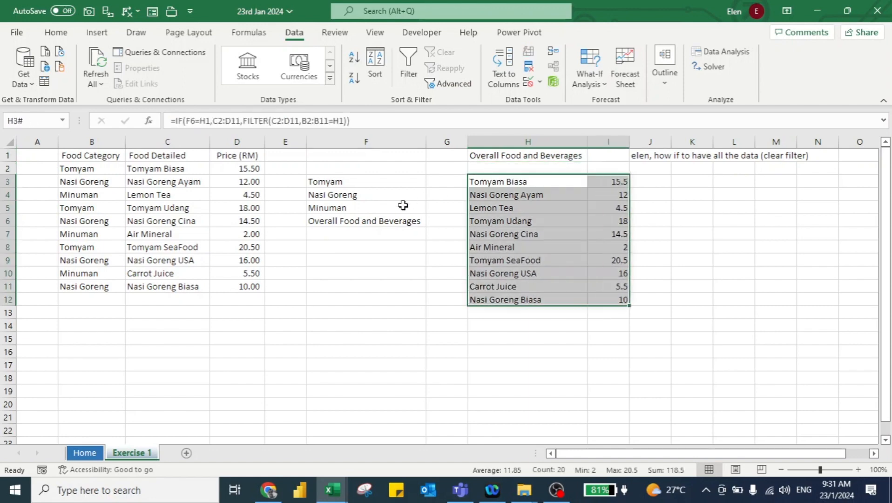
key("Delete")
key("Left")
key("Right")
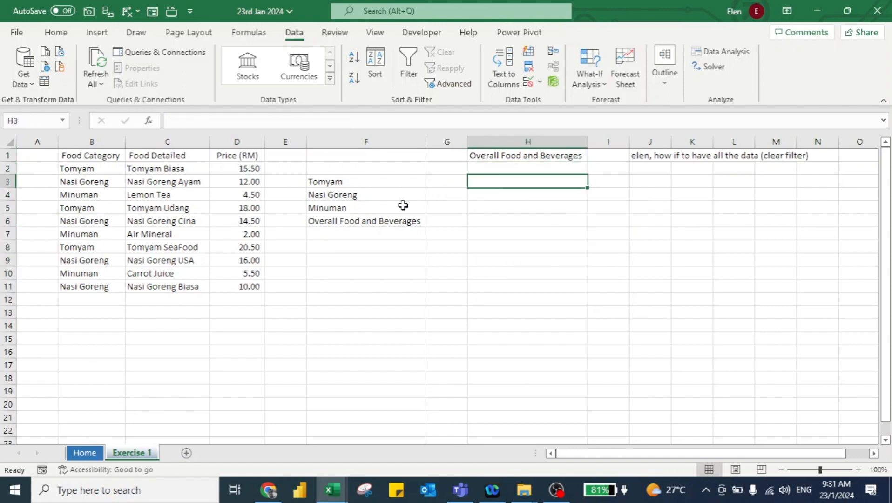
Step: Start a new IF formula in H3 with the logical test F6=H1
type("=if")
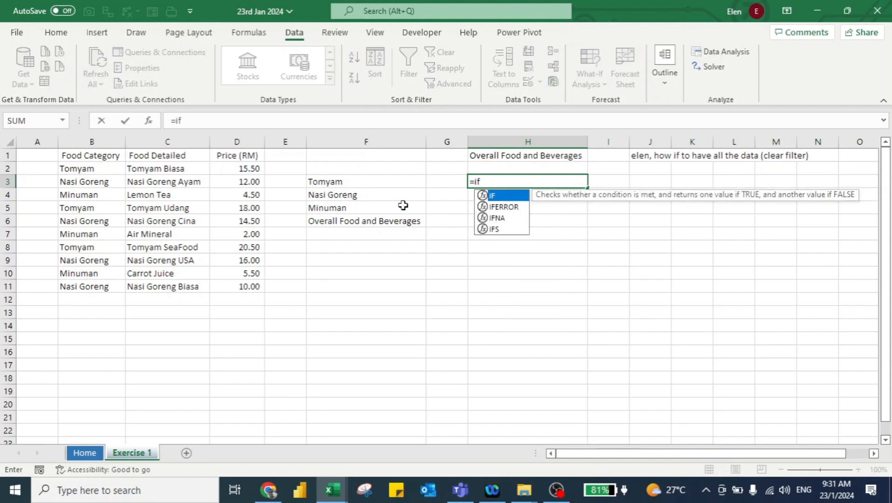
key("Tab")
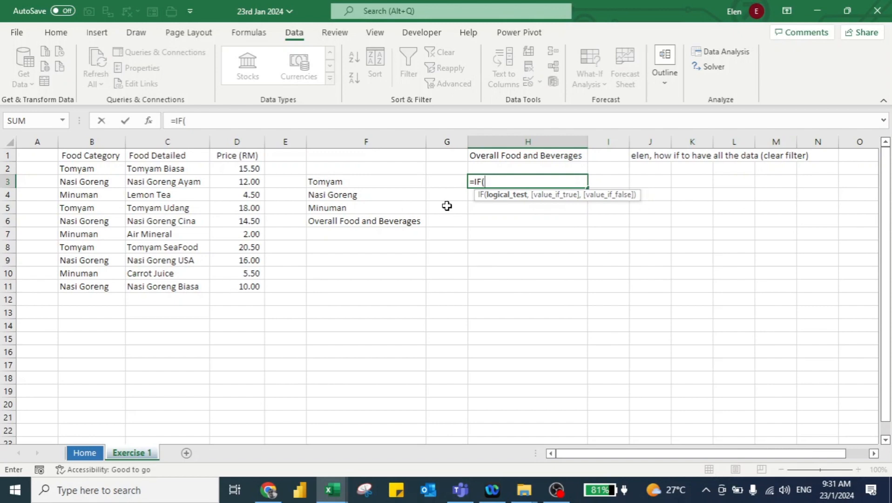
left_click(390, 221)
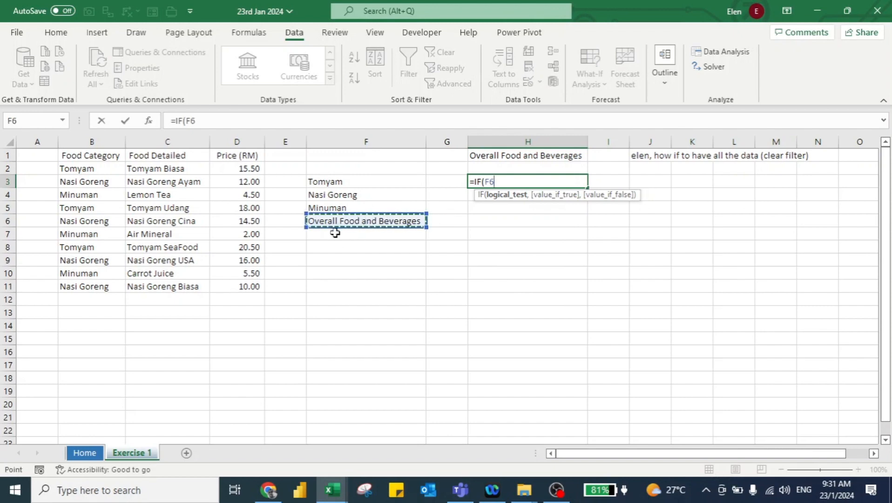
type("=")
left_click(501, 159)
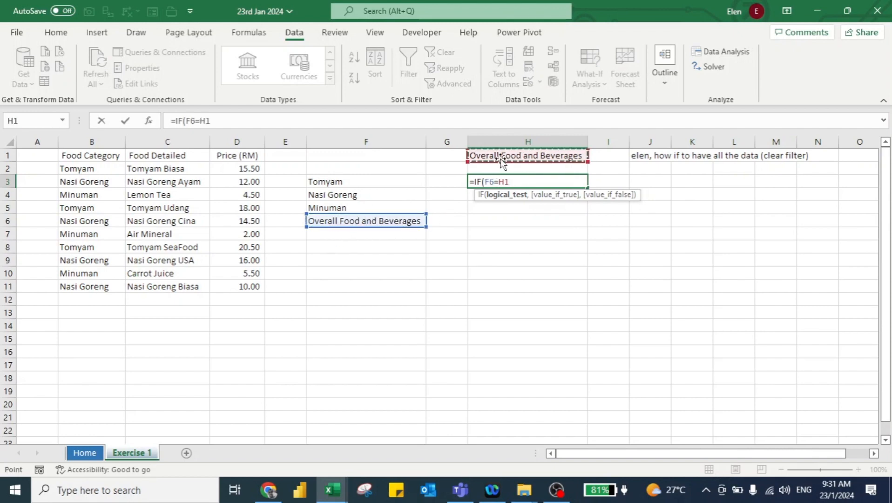
type(",")
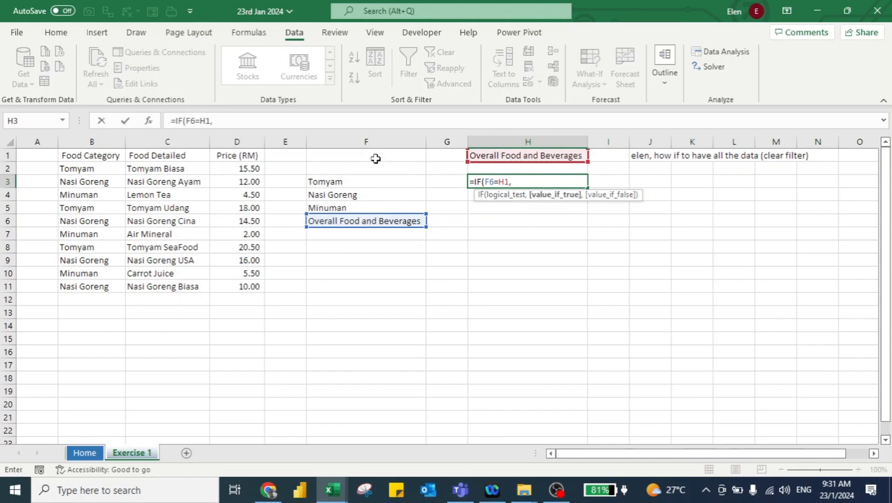
Step: Give the IF formula C2:D11 as its value if true and a FILTER over C2:D11 as its value if false
left_click(146, 167)
key("ctrl+shift+Down")
key("ctrl+shift+Right")
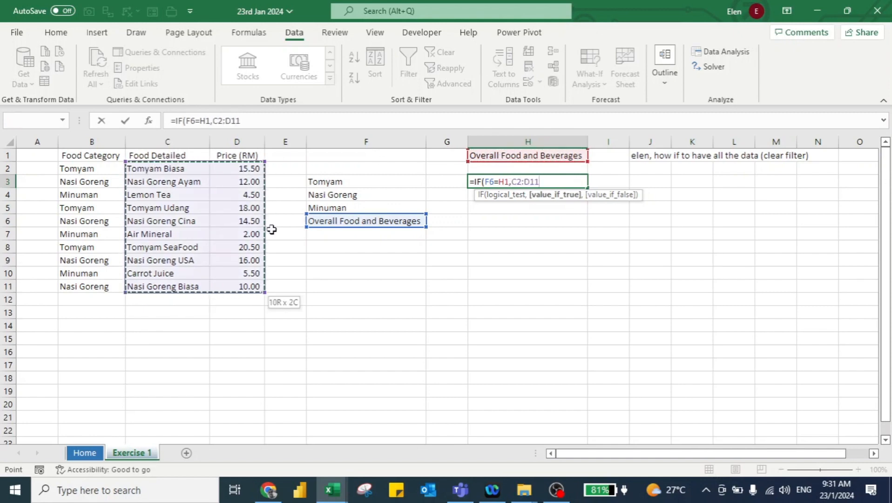
type(",filter")
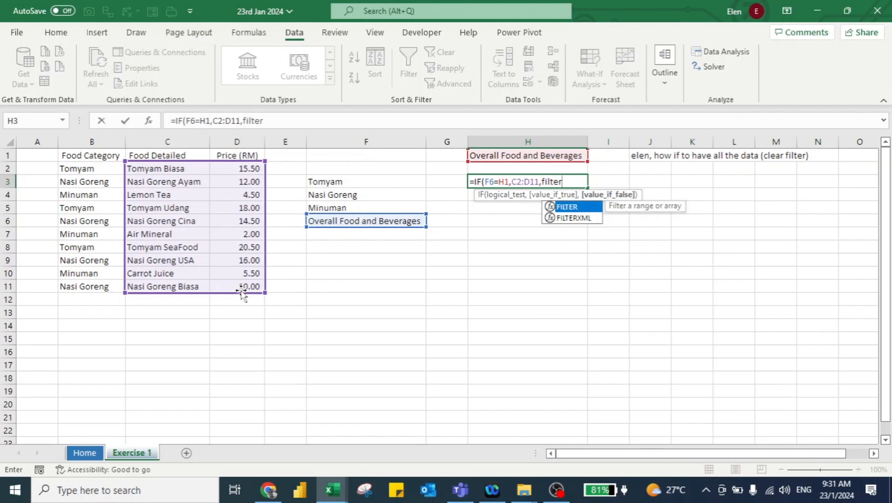
key("Tab")
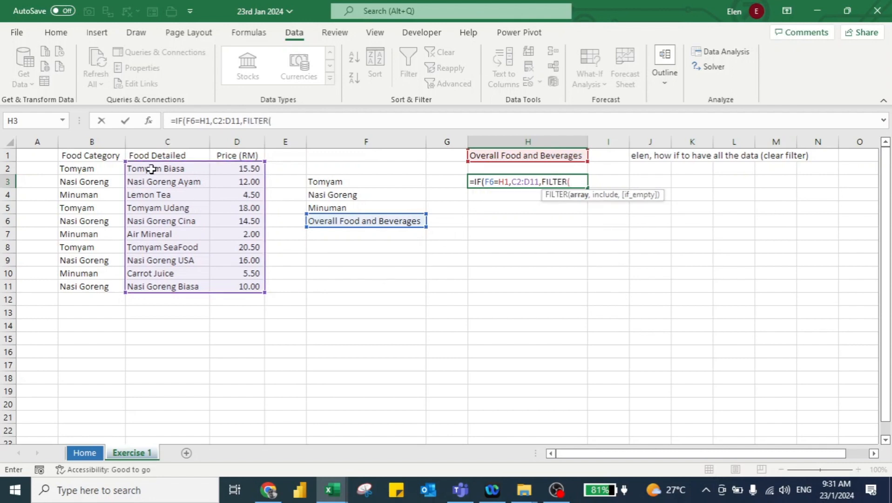
left_click_drag(151, 169, 224, 292)
type(",")
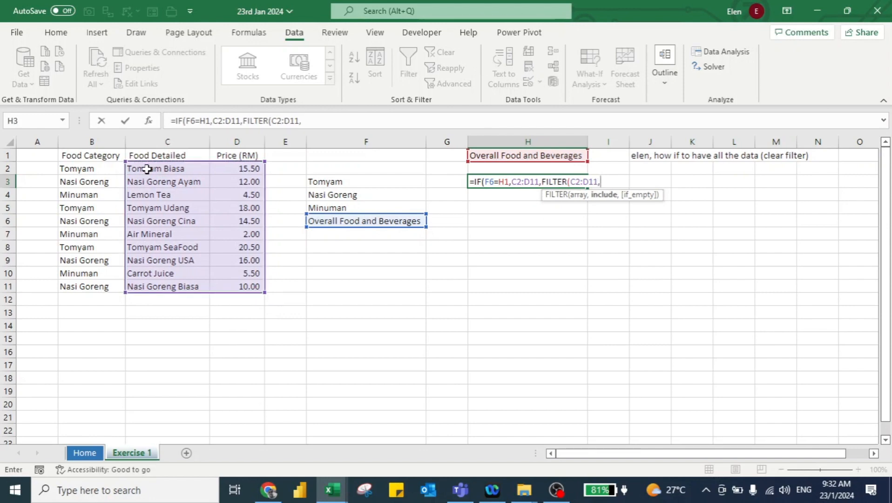
Step: Complete the FILTER in H3 with the condition B2:B11=H1 and enter the formula
left_click(90, 174)
key("ctrl+shift+Down")
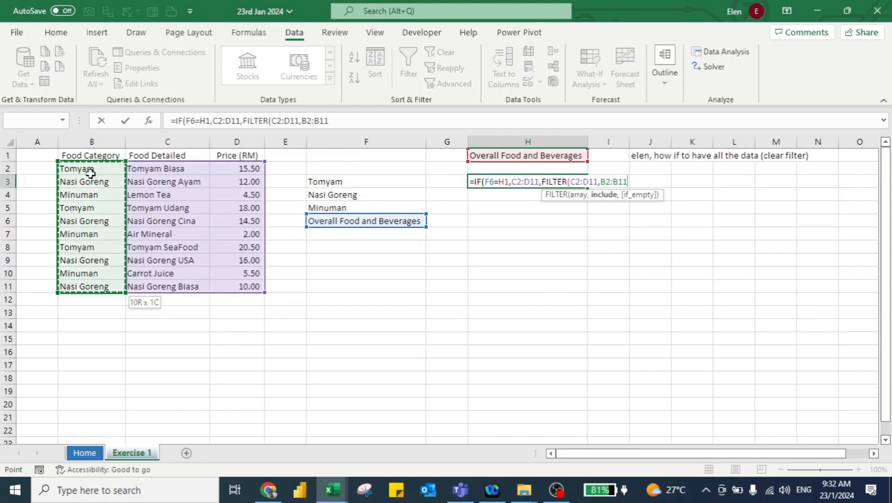
type("=")
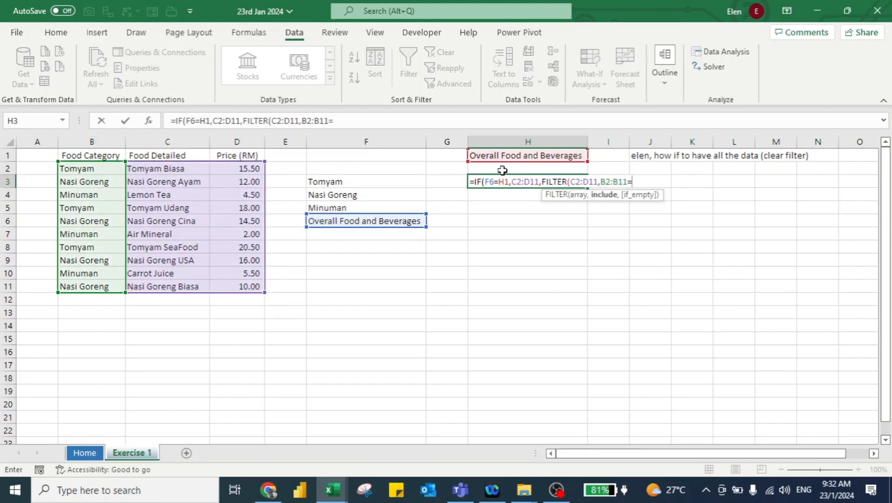
left_click(499, 155)
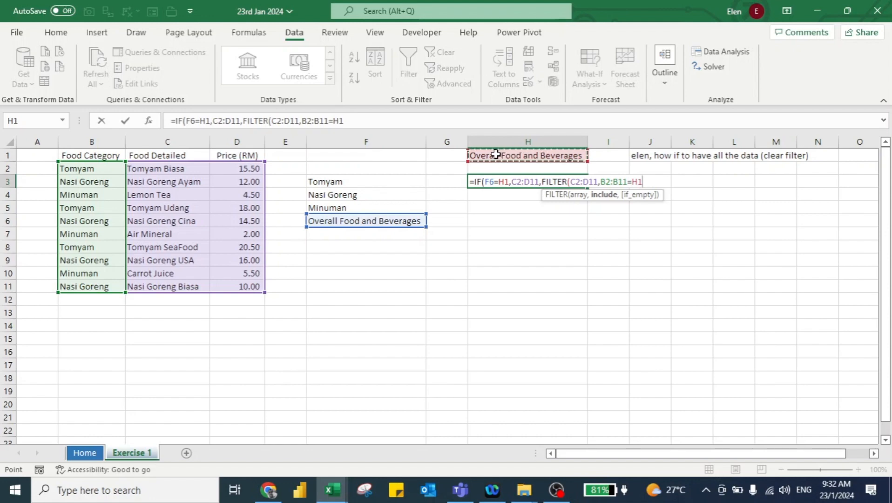
type("))")
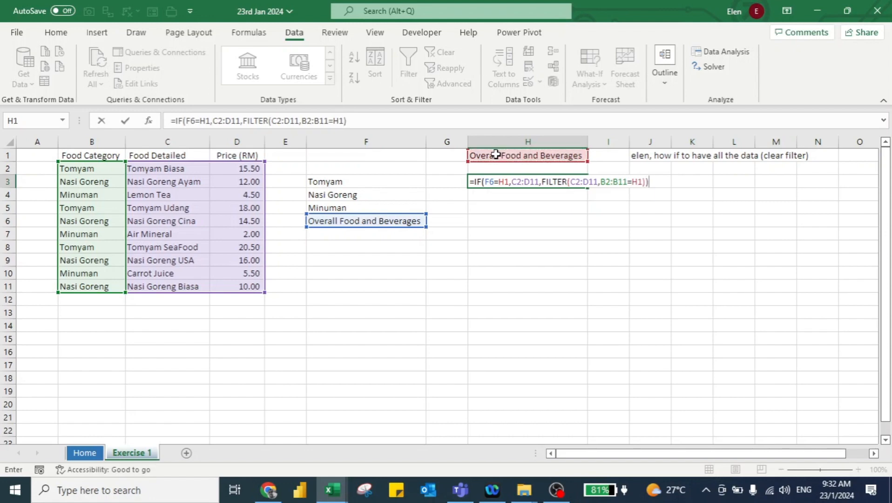
key("Return")
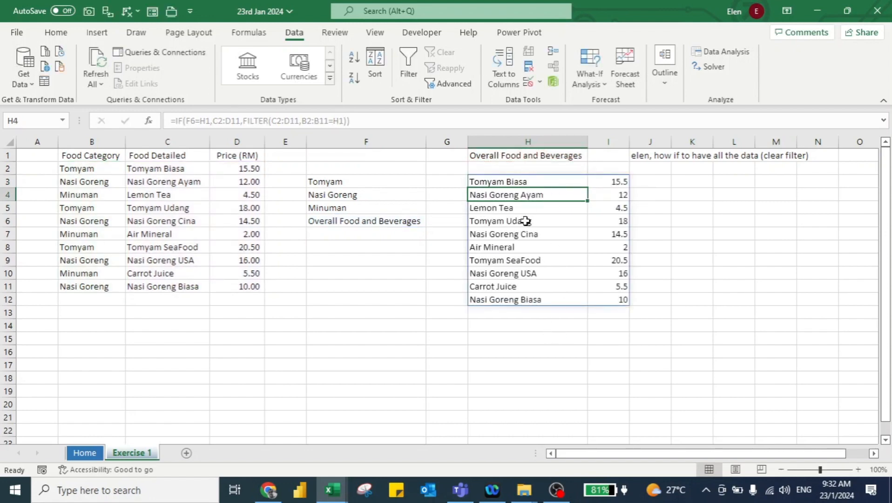
Step: Display the lookup formula as text in H14 with FORMULATEXT
left_click(495, 325)
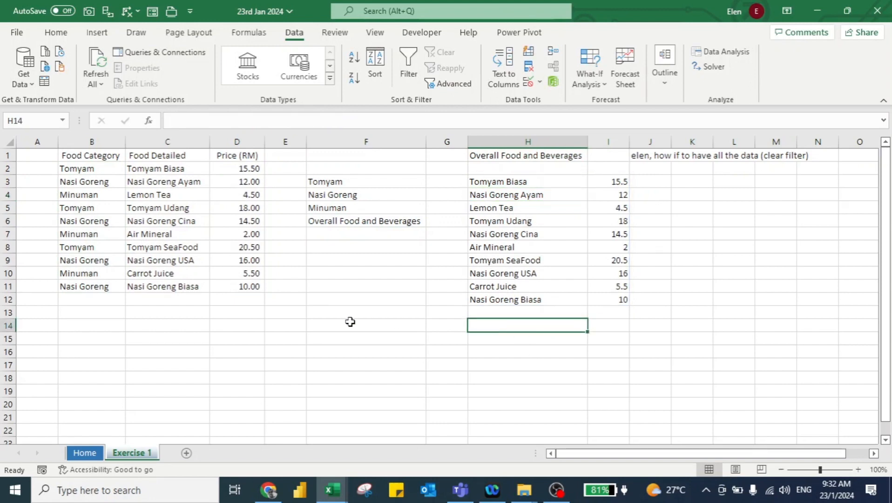
type("=formu")
key("Tab")
key("Up")
key("Up")
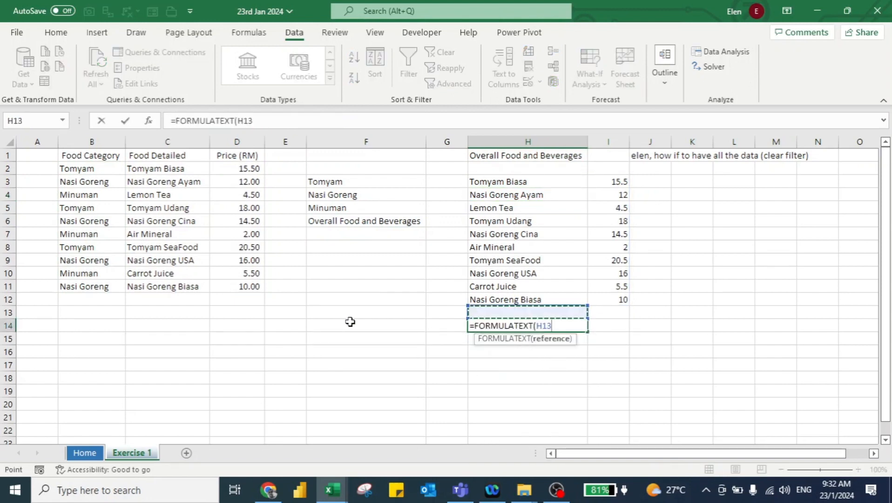
key("Return")
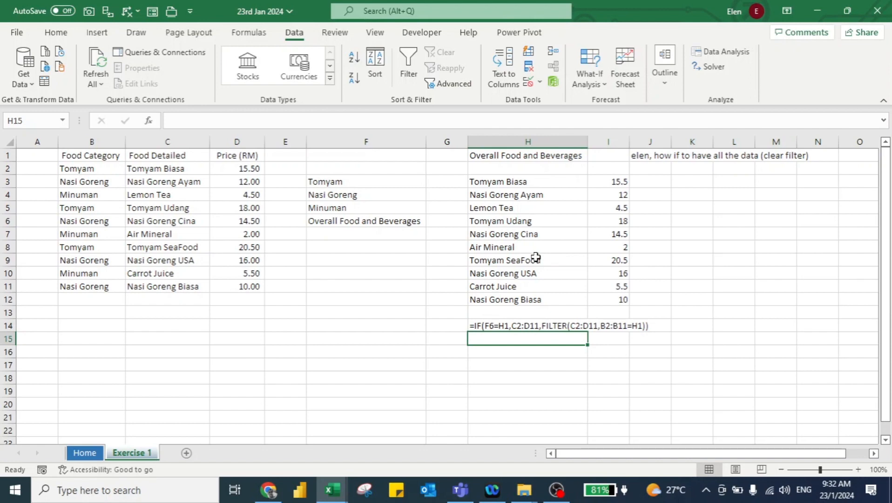
Step: Check the SORT entry in the Home sheet's formula list and return to cell H3 on Exercise 1
key("ctrl+Page_Up")
key("Down")
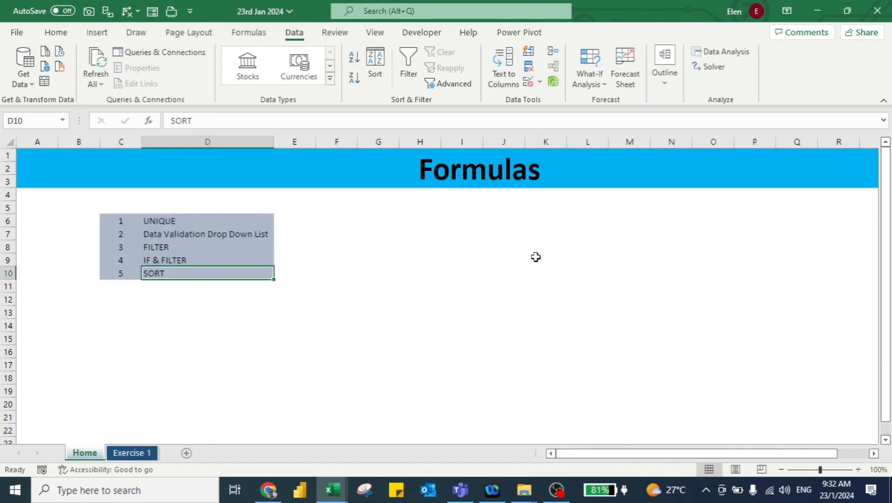
key("ctrl+Page_Down")
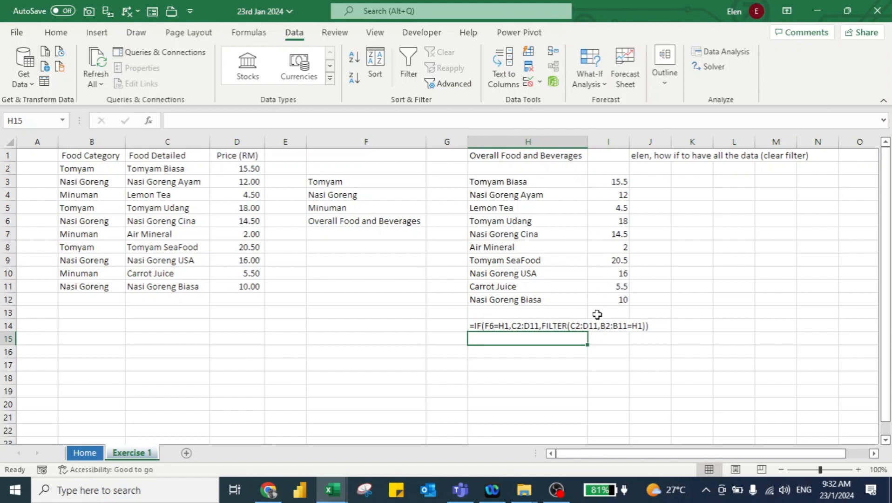
left_click(518, 182)
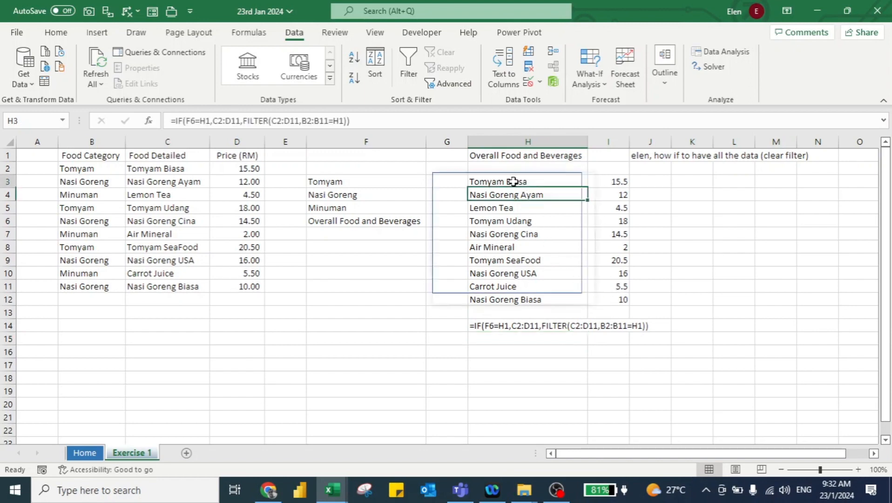
Step: Start wrapping the existing IF formula in cell H3 in a SORT function
left_click(172, 121)
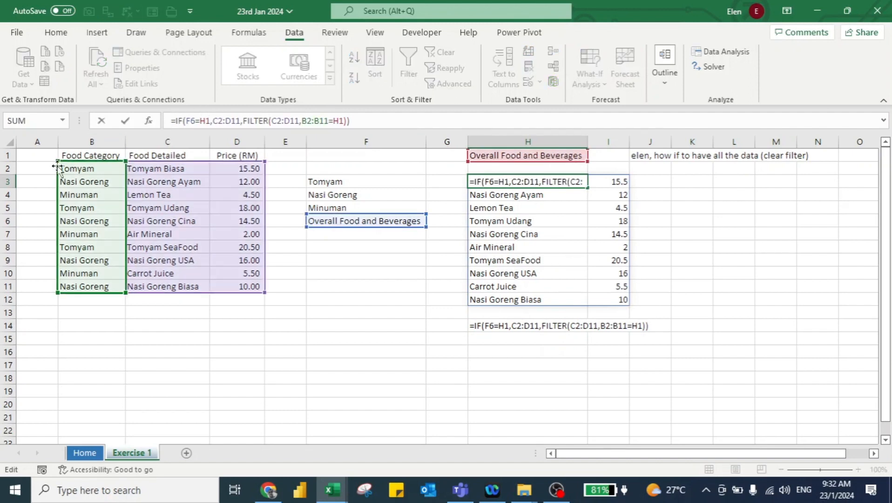
type("sort")
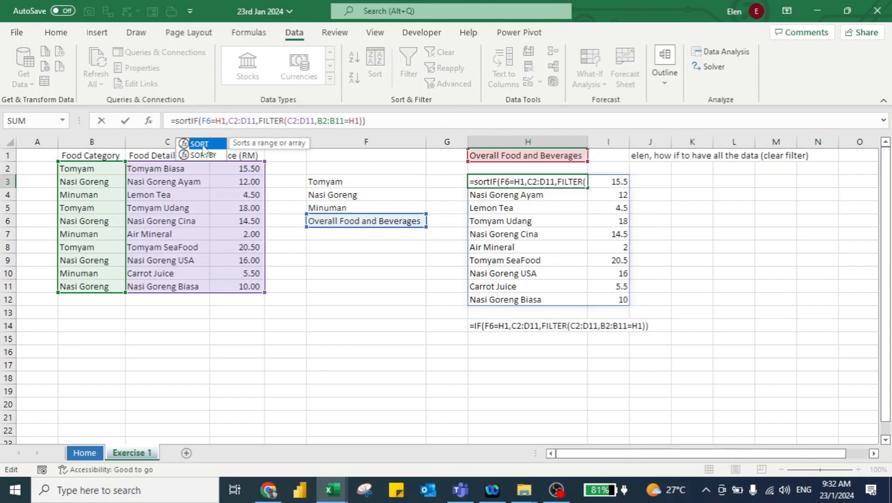
key("Tab")
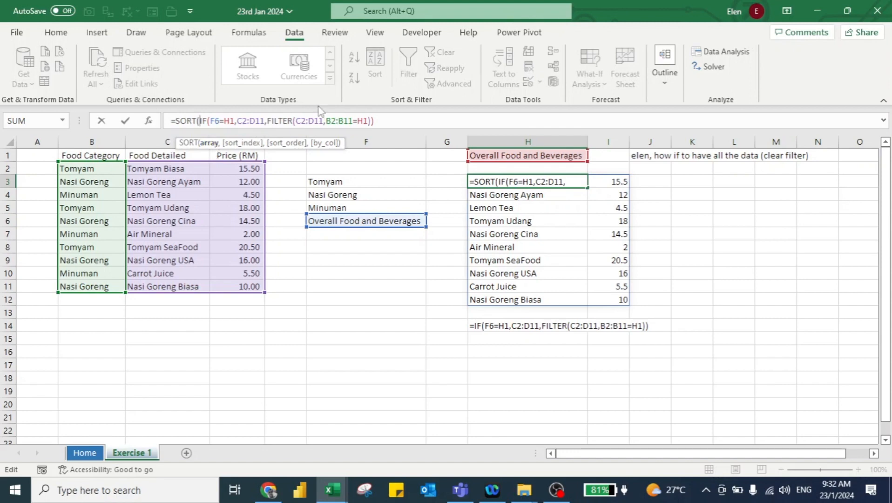
Step: Complete the SORT in H3 with sort index 2 and descending order -1, and enter the formula
left_click(385, 120)
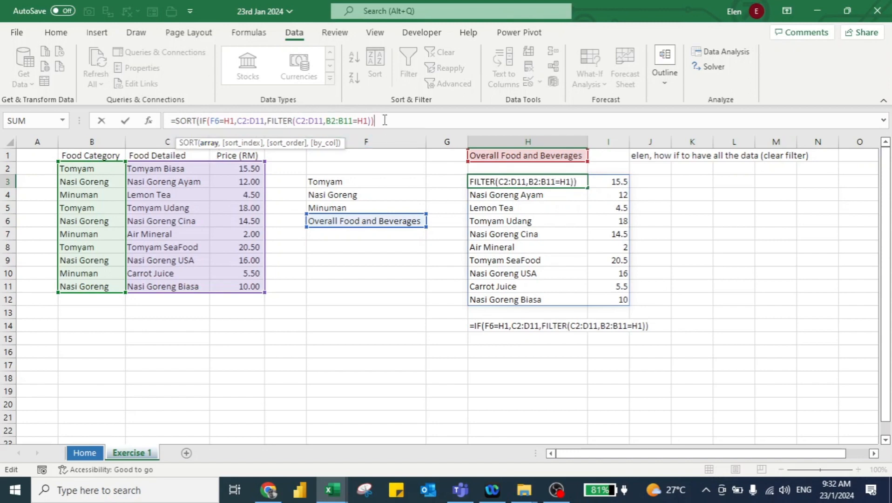
type(",")
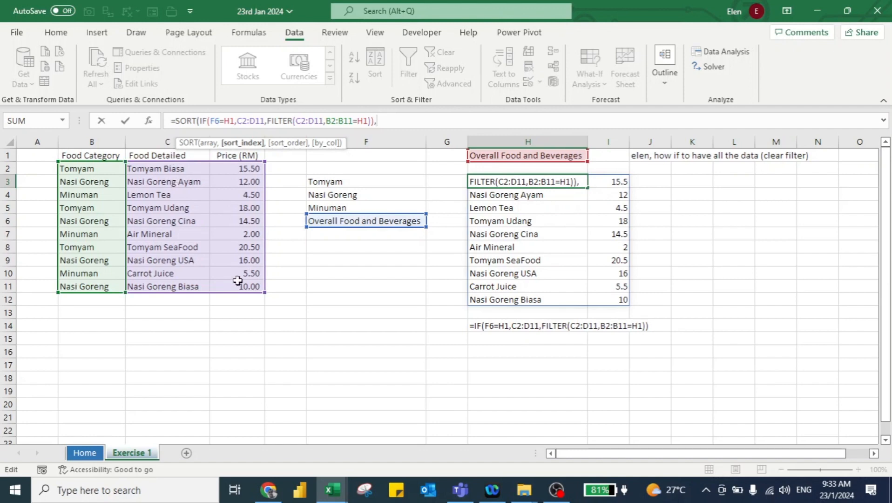
type("2,")
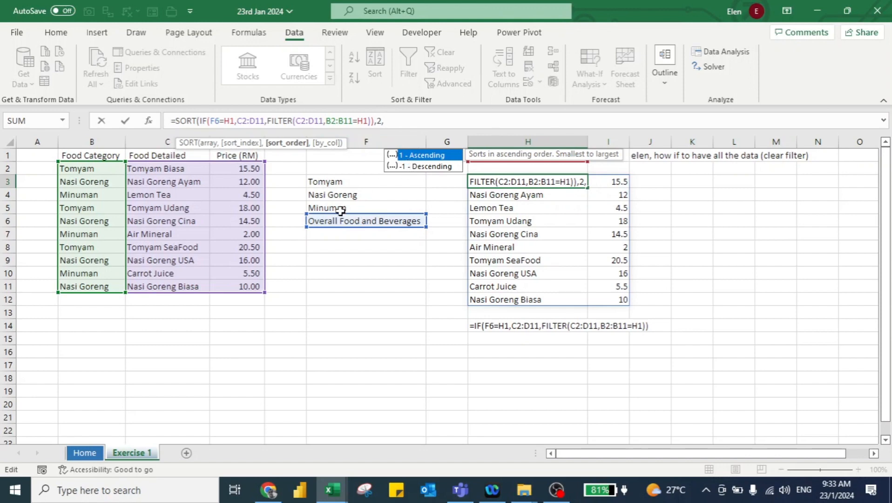
type("-1")
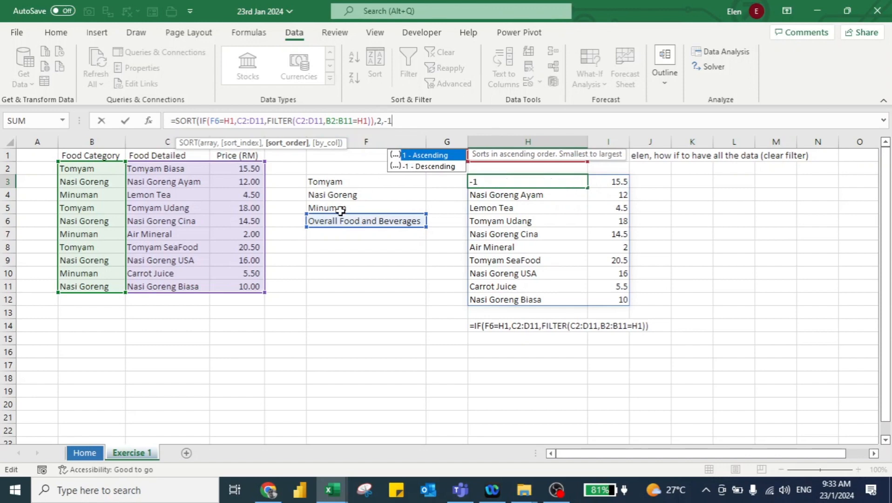
type(")")
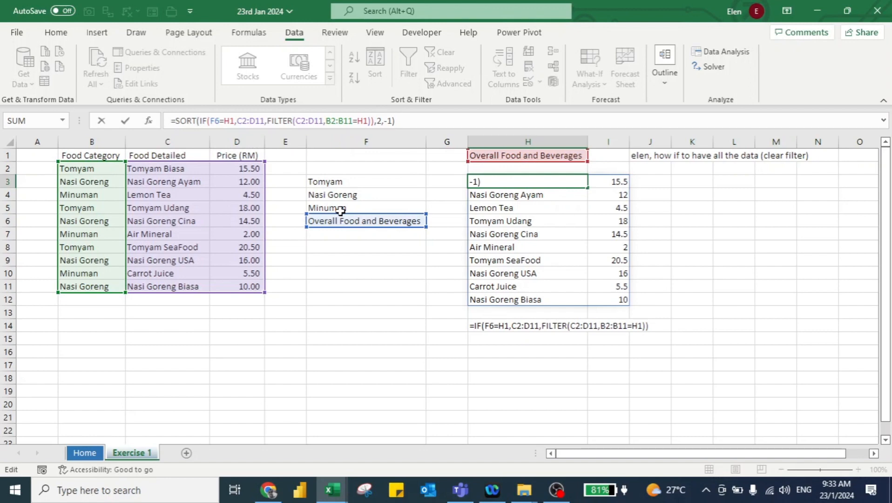
key("Return")
key("Up")
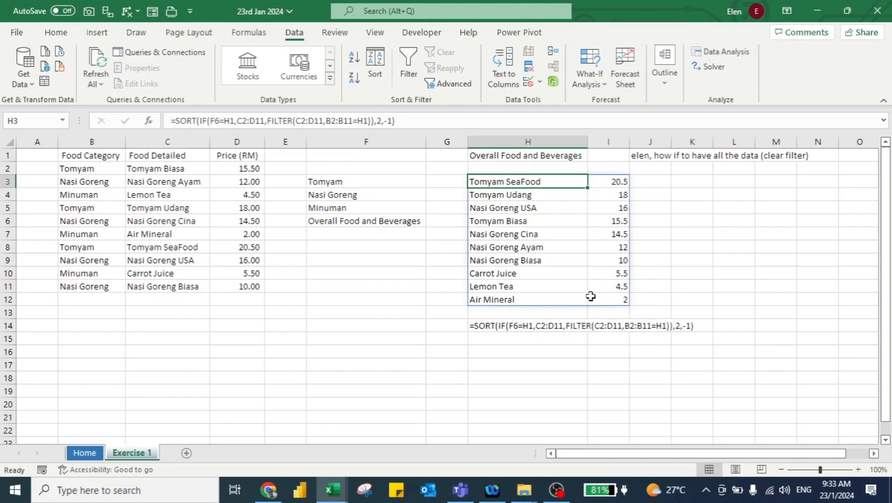
Step: Choose Minuman from the drop-down list in H1 and check the sorted items and prices below it
left_click(561, 154)
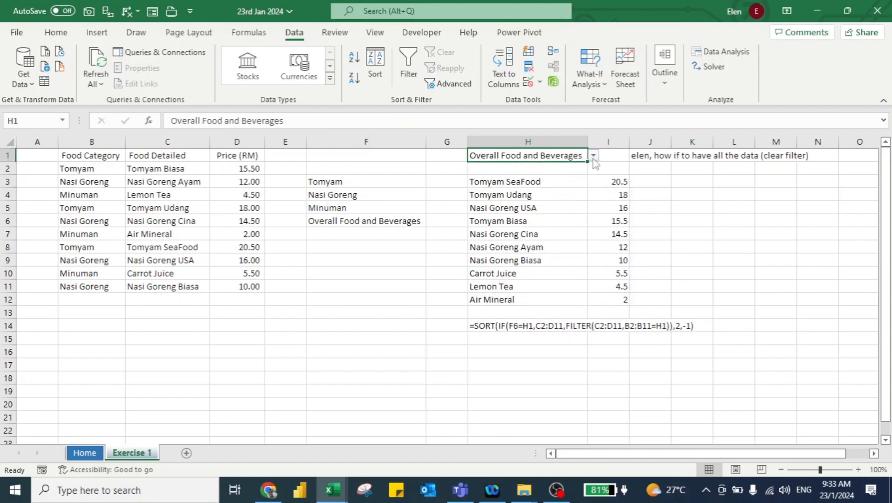
left_click(594, 156)
left_click(544, 183)
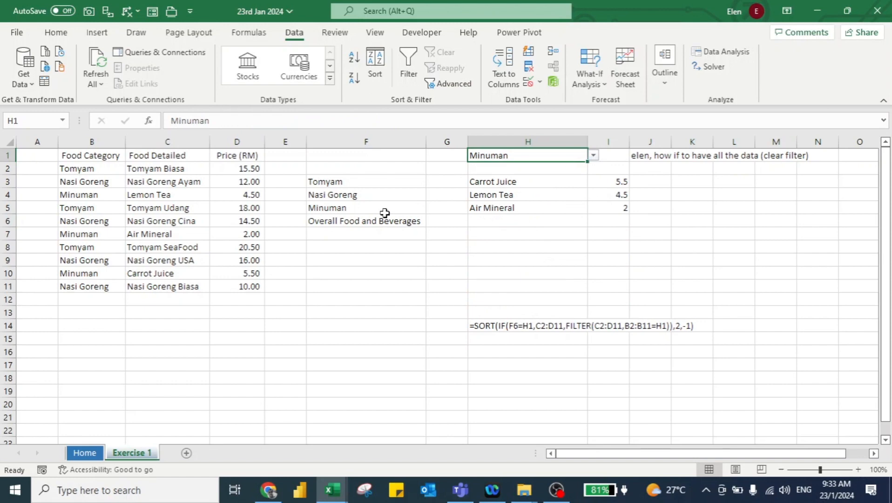
key("Down")
key("Down")
key("Down")
key("Up")
key("Up")
key("Up")
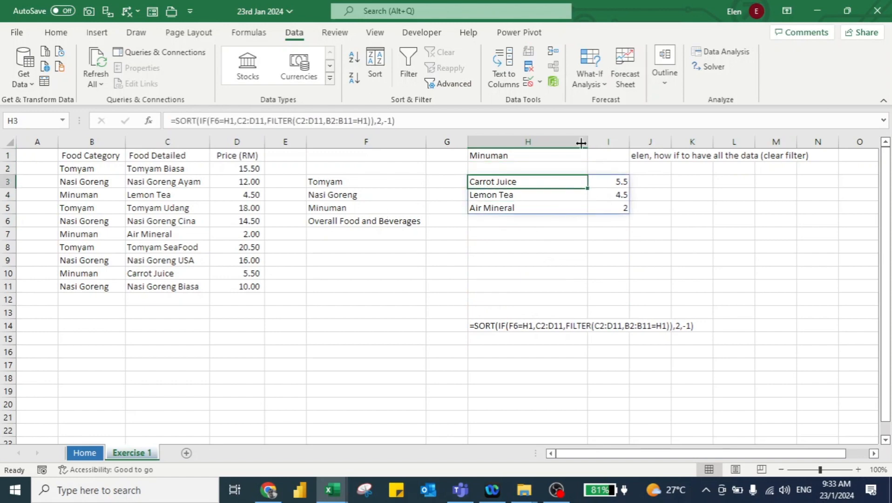
Step: Switch the category in H1 to Nasi Goreng and go through the sorted items below it
left_click(594, 155)
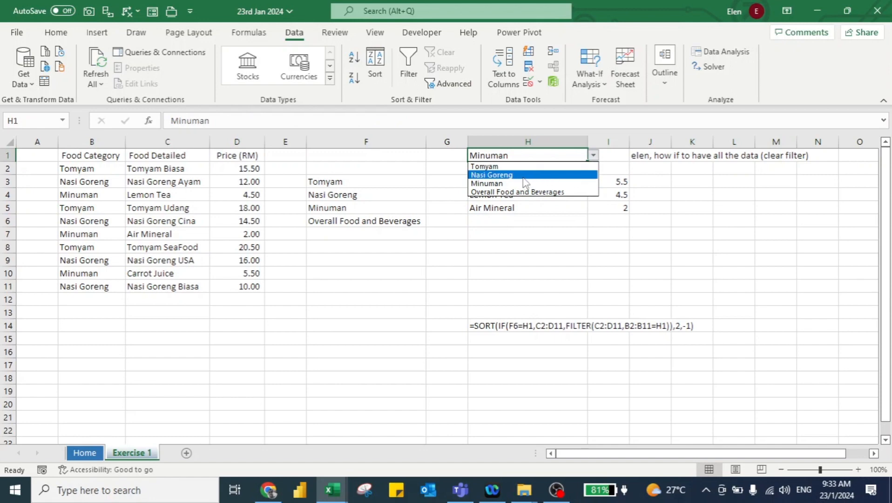
left_click(502, 174)
key("Down")
key("Down")
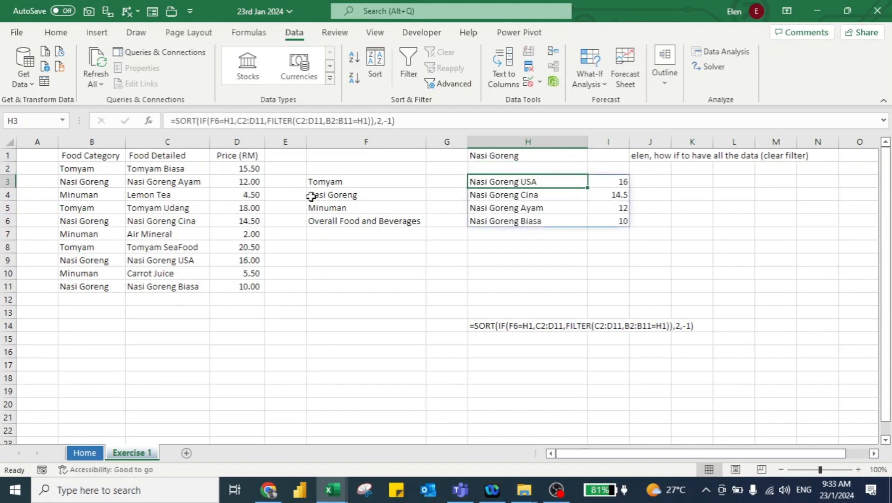
key("Down")
key("Down")
key("Down")
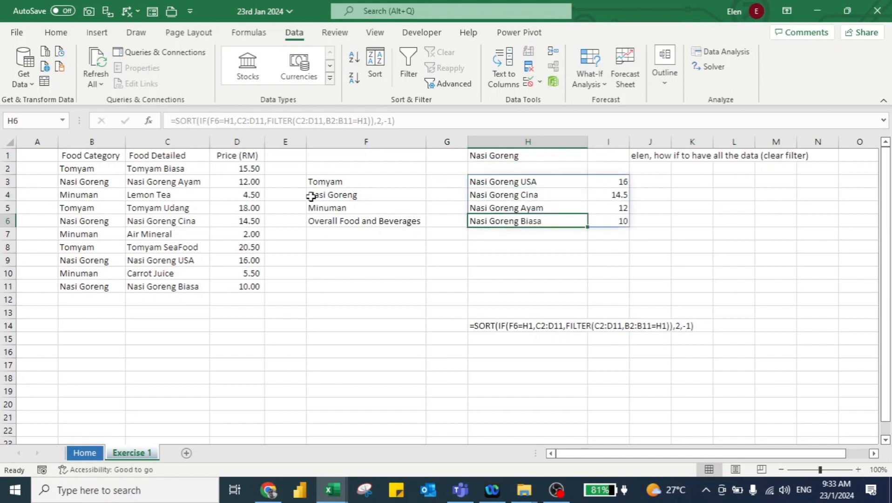